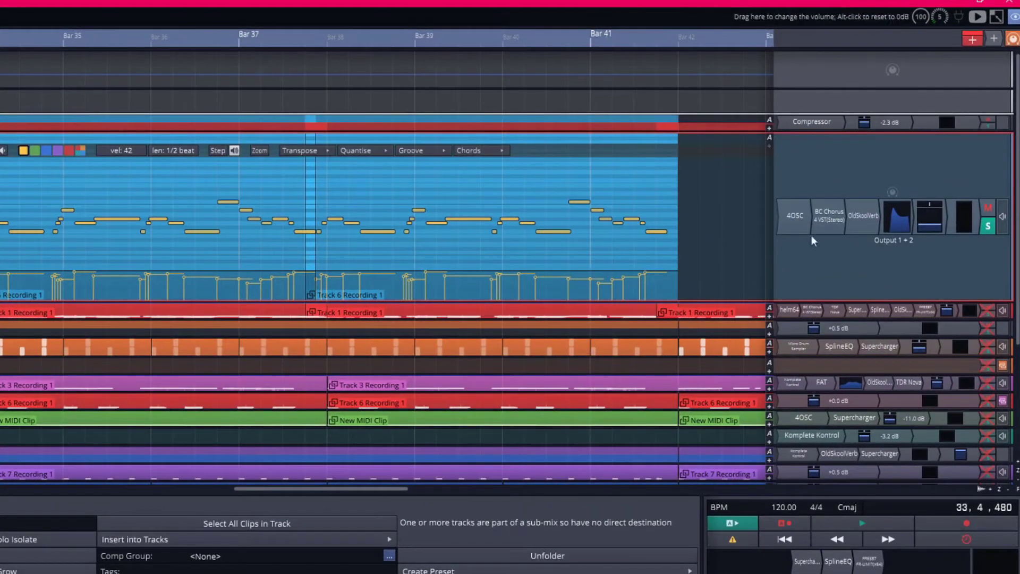
- Open and close the Accordion's 4OSC synth window, then close the clip's inline note editor
double_click(797, 227)
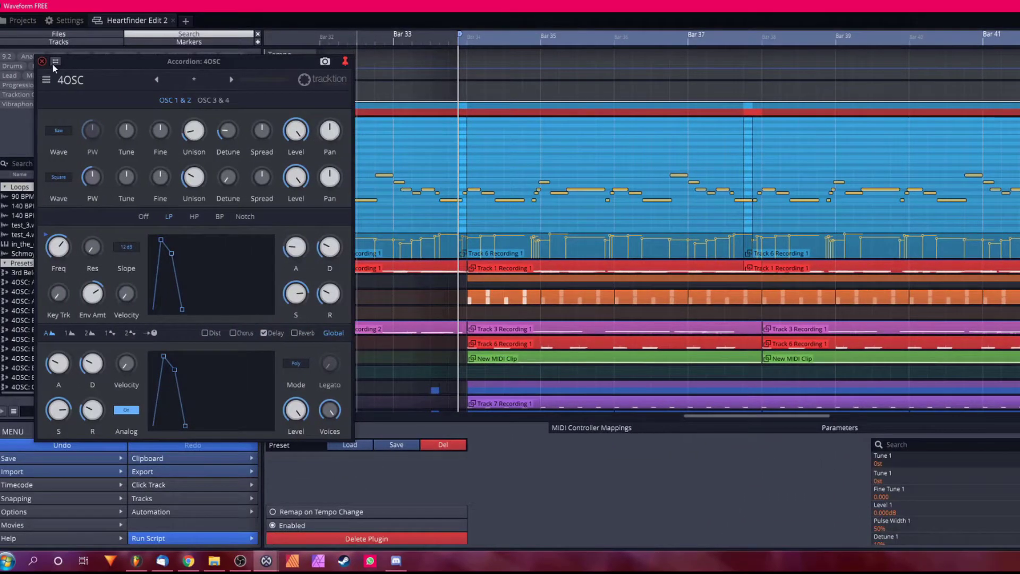
left_click(43, 62)
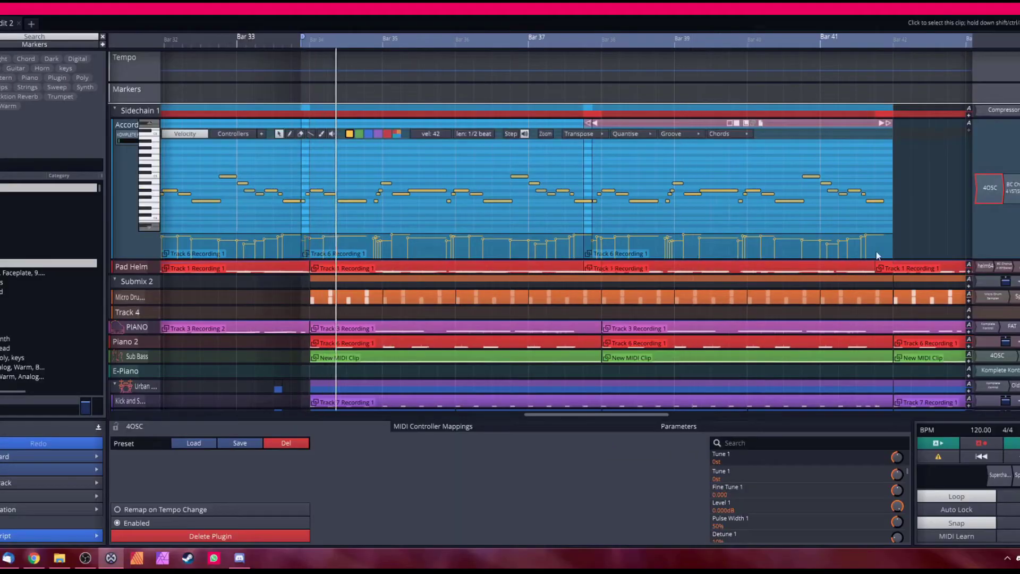
left_click(915, 209)
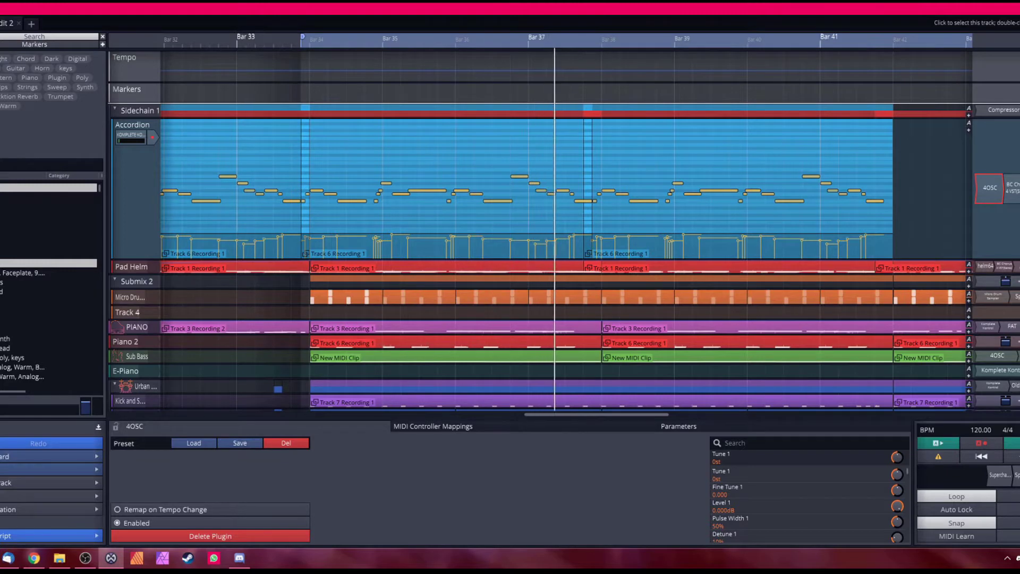
- Expand the Pad Helm track and open its clip's note editor
left_click(119, 266)
double_click(358, 270)
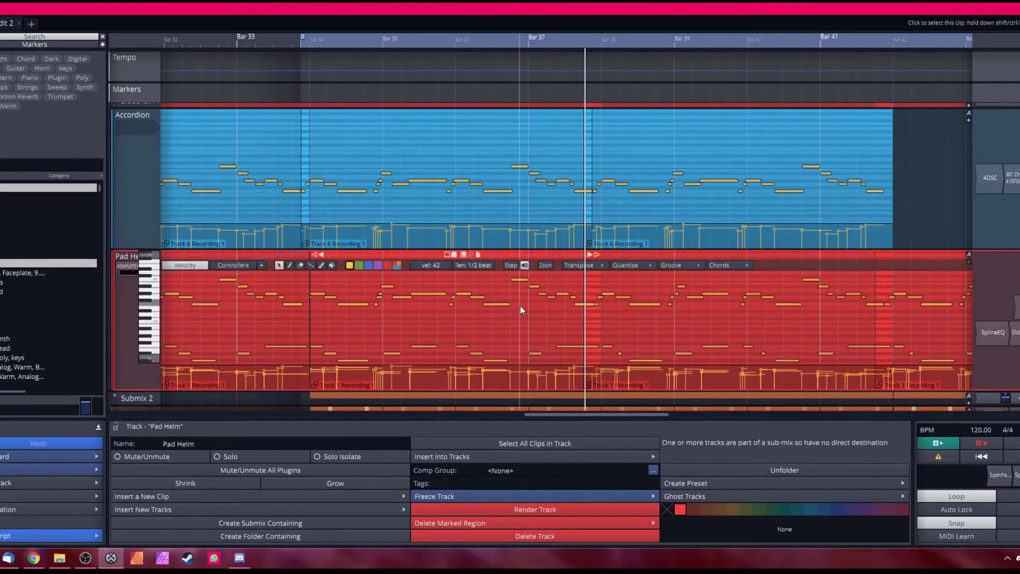
key("Escape")
double_click(465, 331)
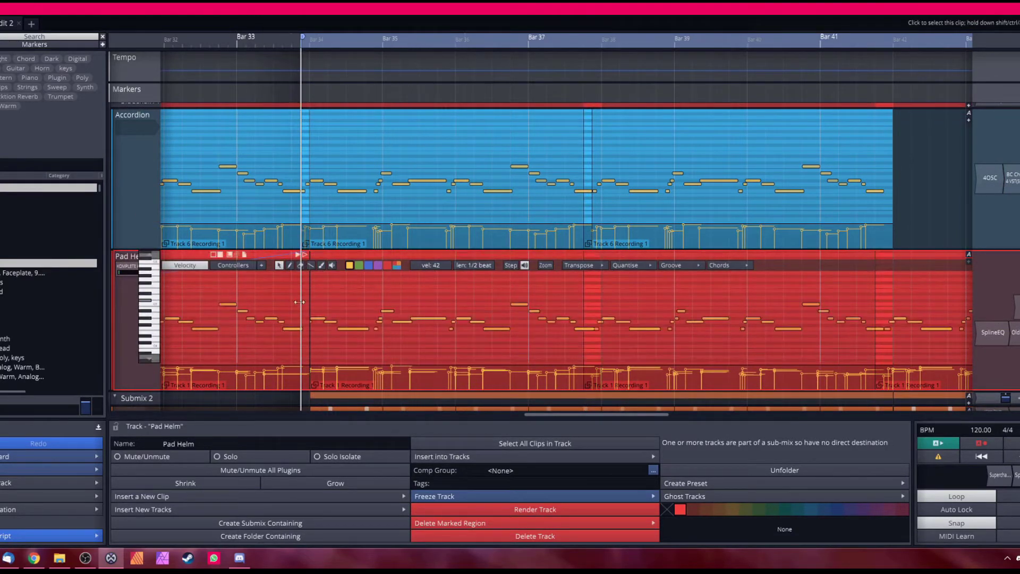
scroll(488, 325, "down", 2)
scroll(483, 326, "down", 1)
scroll(482, 329, "down", 1)
scroll(478, 326, "down", 1)
scroll(475, 323, "up", 2)
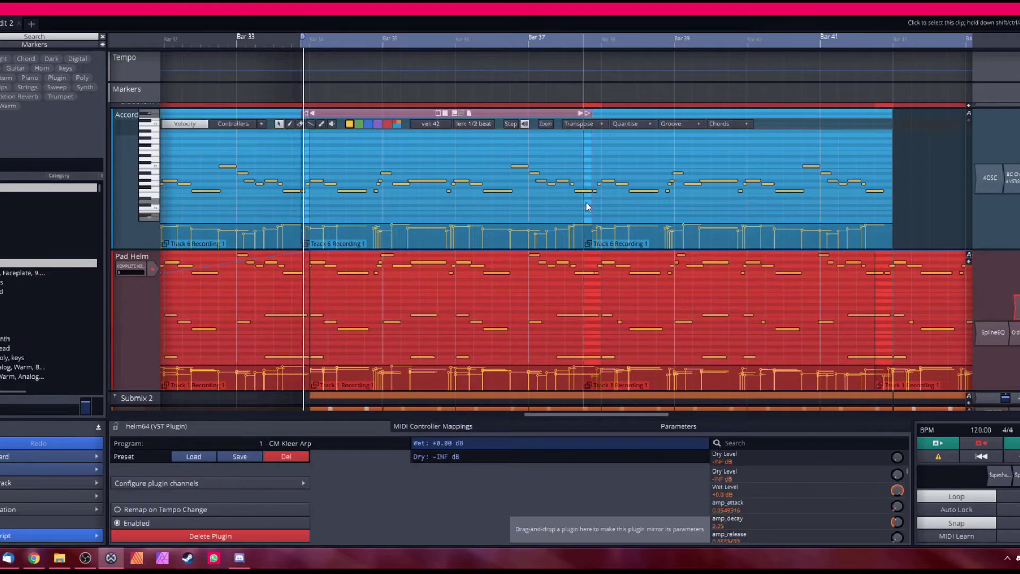
- Close and reopen the Pad Helm note editor, then collapse Pad Helm to normal height
left_click(704, 237)
left_click(151, 270)
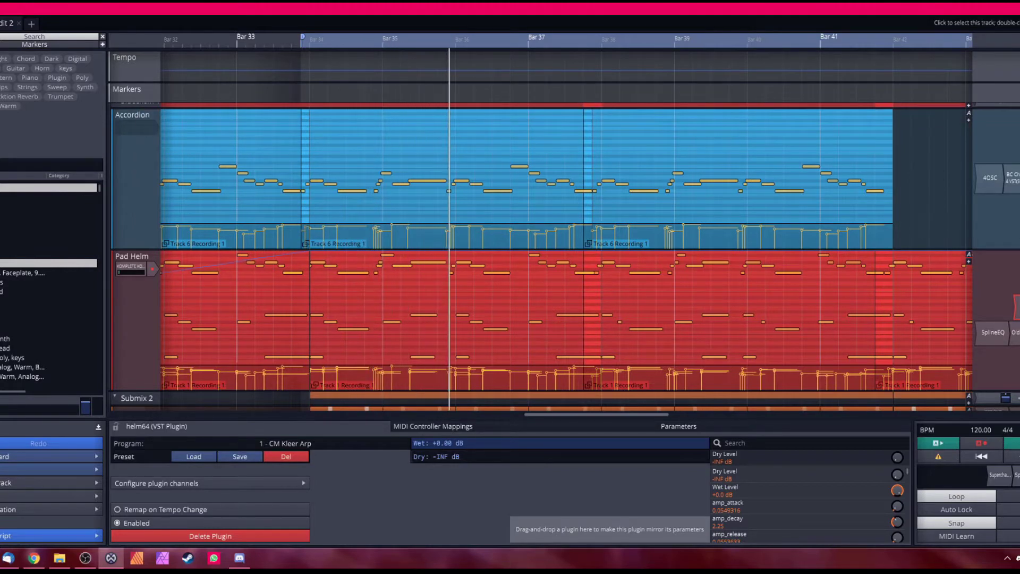
double_click(888, 301)
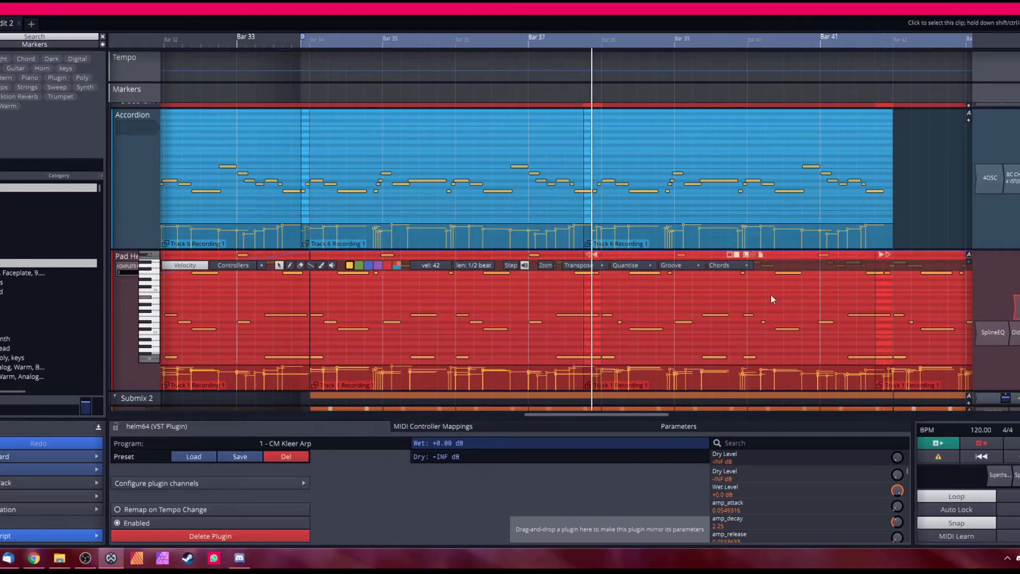
left_click(558, 183)
left_click(131, 116)
left_click(130, 200)
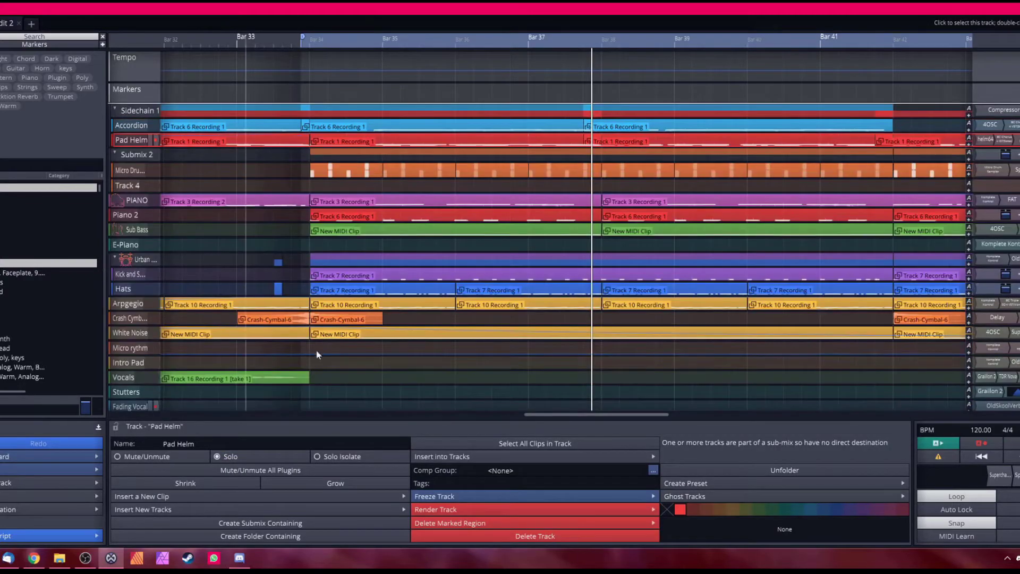
- Expand Sub Bass with its 4OSC synth, listen to the bassline, then stop playback
left_click(136, 230)
left_click(992, 230)
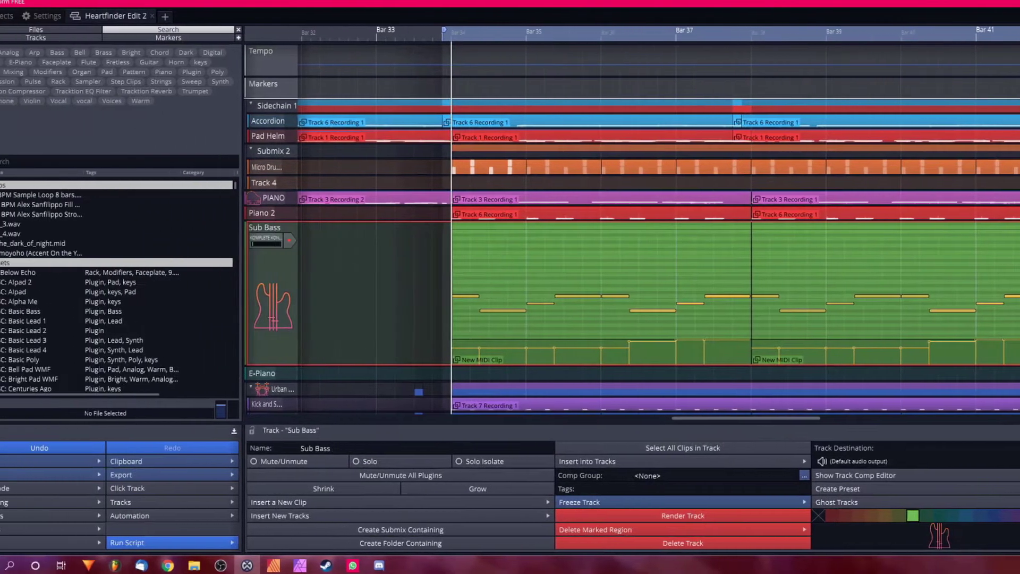
double_click(993, 230)
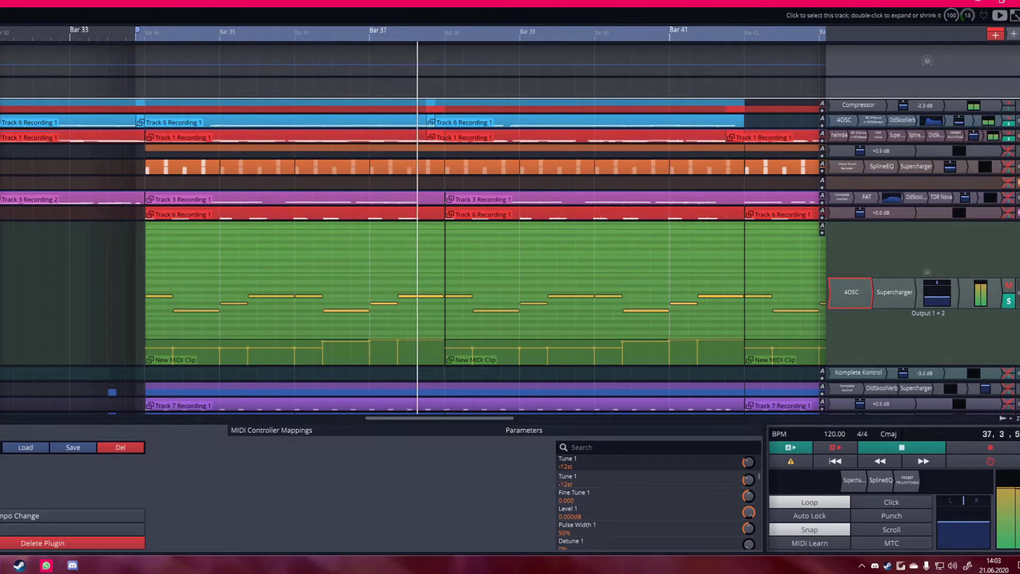
key("space")
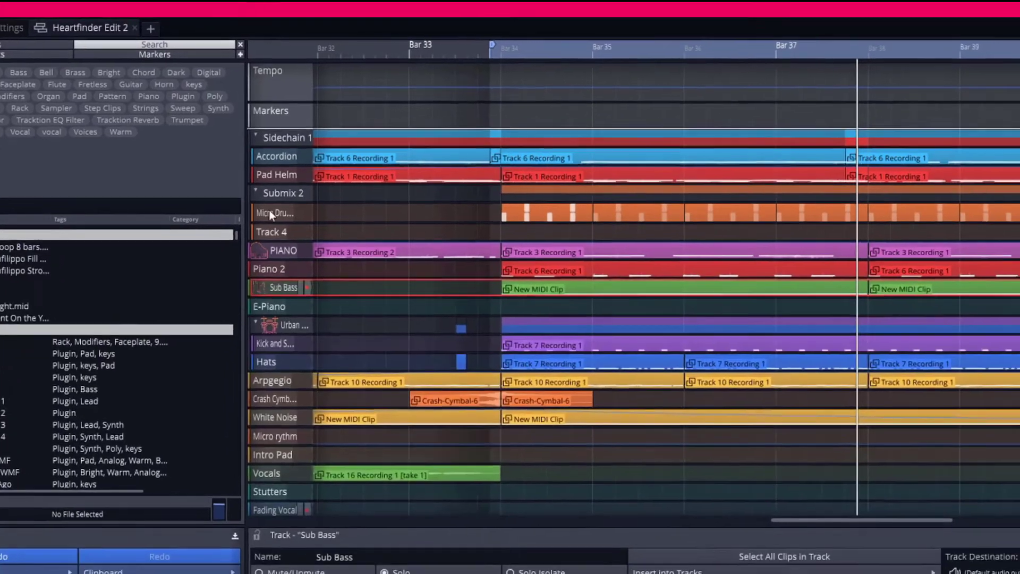
- Expand Micro Drums Kick Snare, reposition its Micro Drum Sampler window, and play from bar 34
left_click(269, 212)
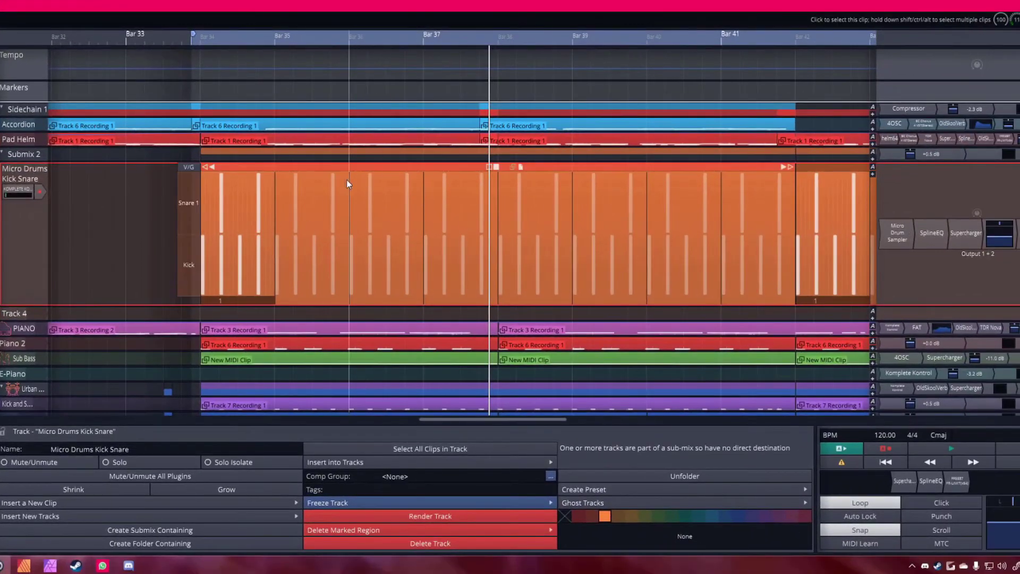
double_click(898, 234)
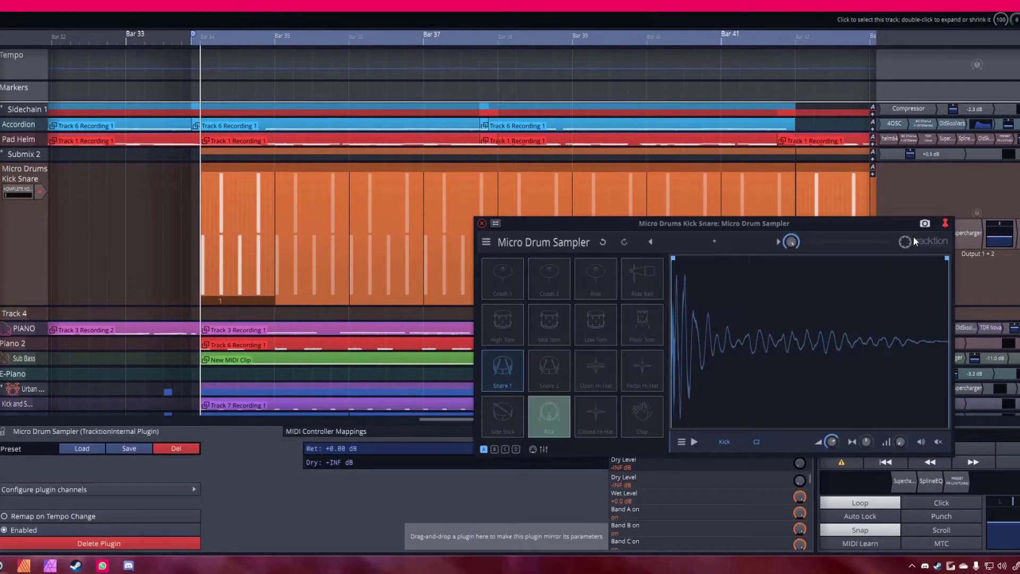
left_click_drag(582, 226, 508, 206)
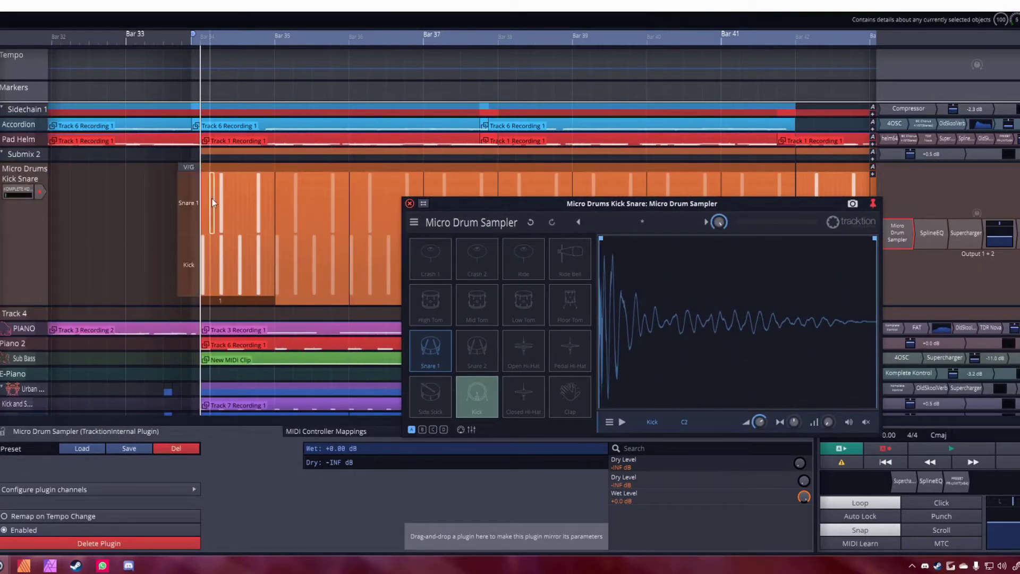
key("space")
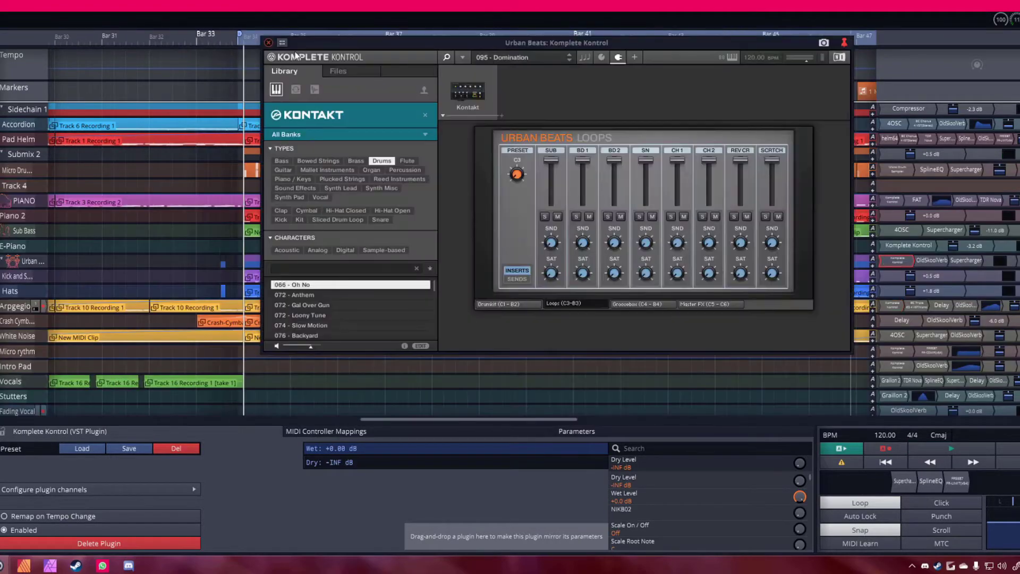
- Close the Komplete Kontrol window and audition the Urban Beats track with a brief playback
left_click_drag(297, 56, 191, 172)
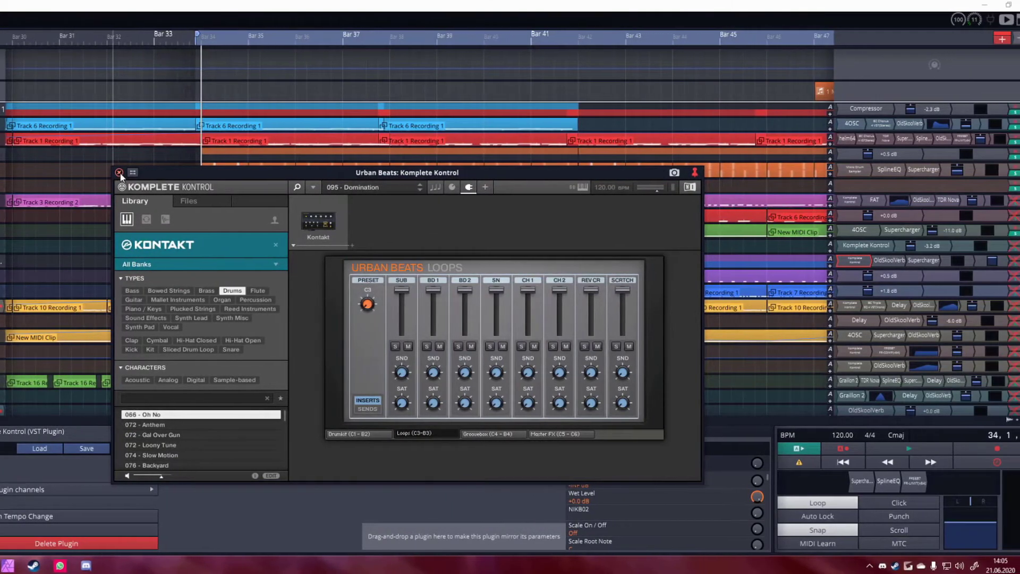
left_click(119, 172)
left_click(1017, 263)
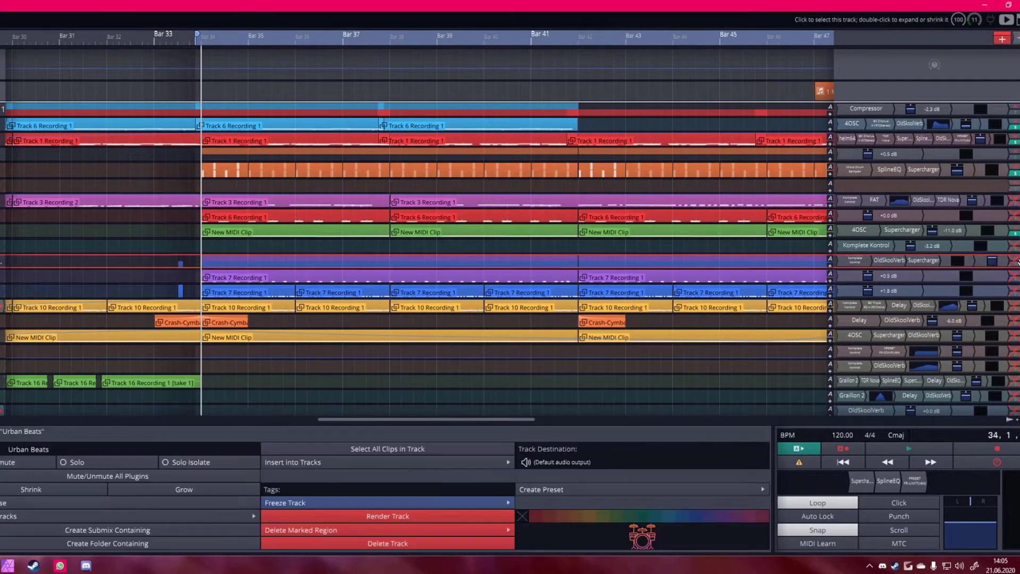
key("space")
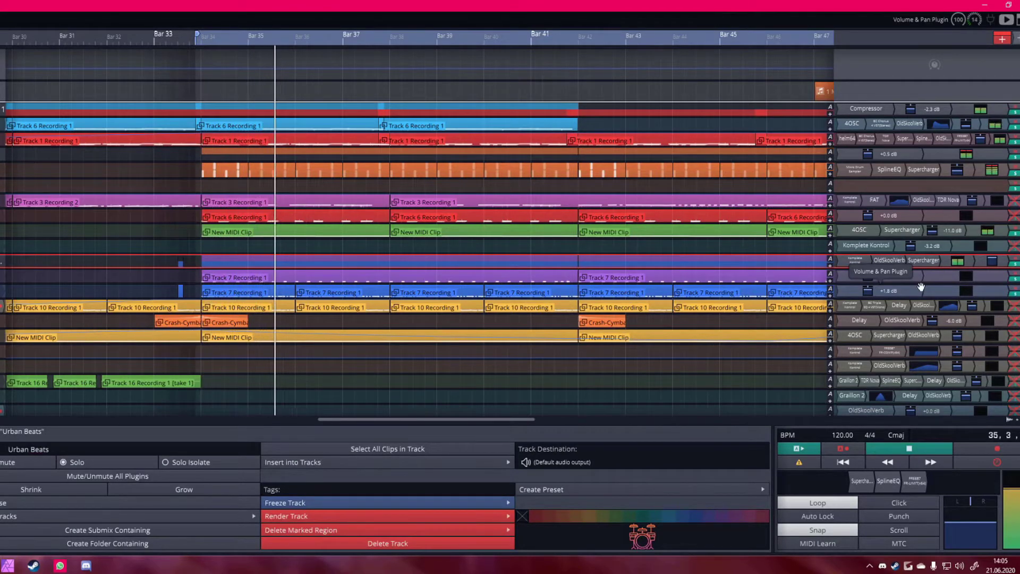
key("space")
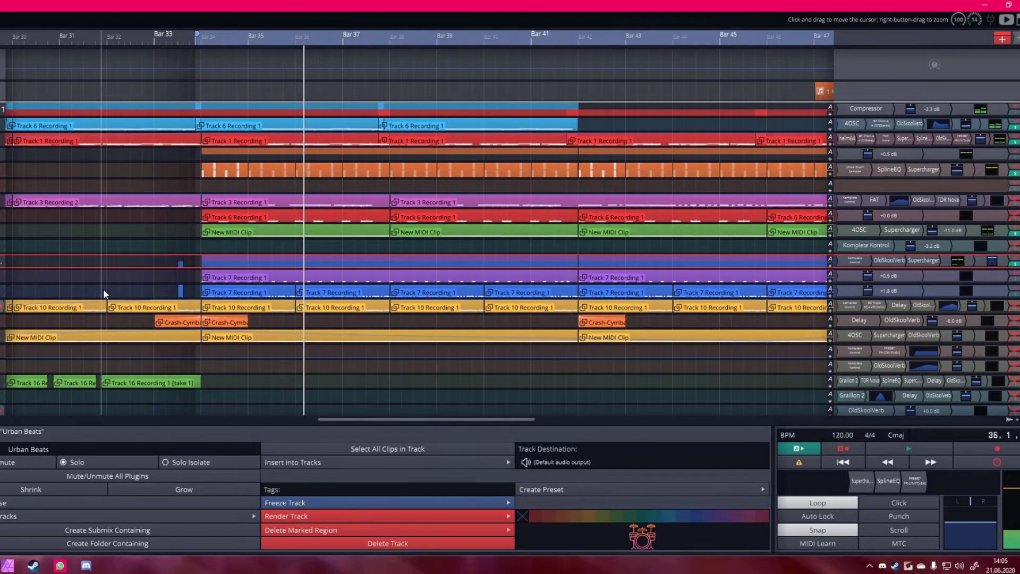
left_click(323, 292)
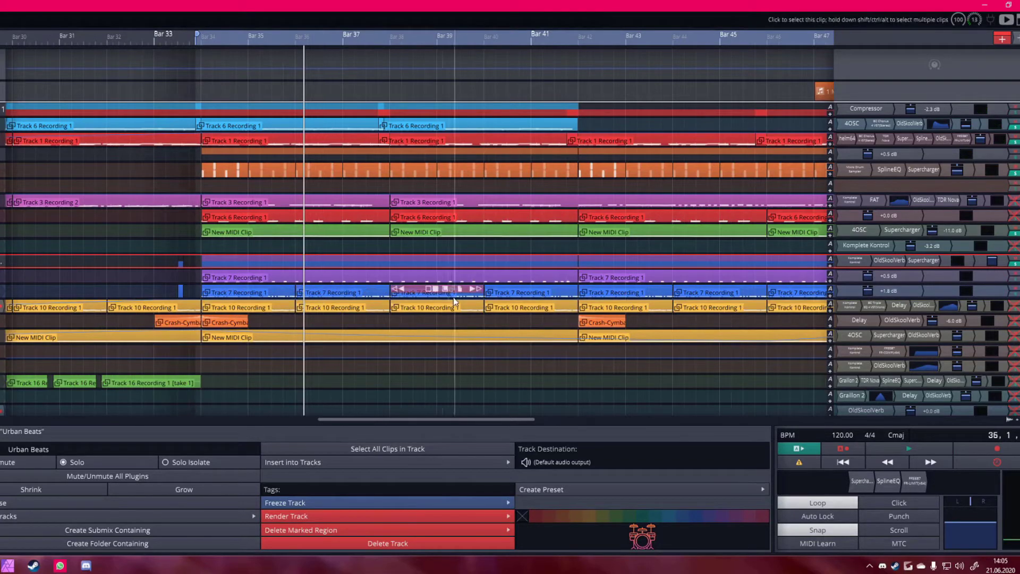
left_click(916, 307)
double_click(916, 307)
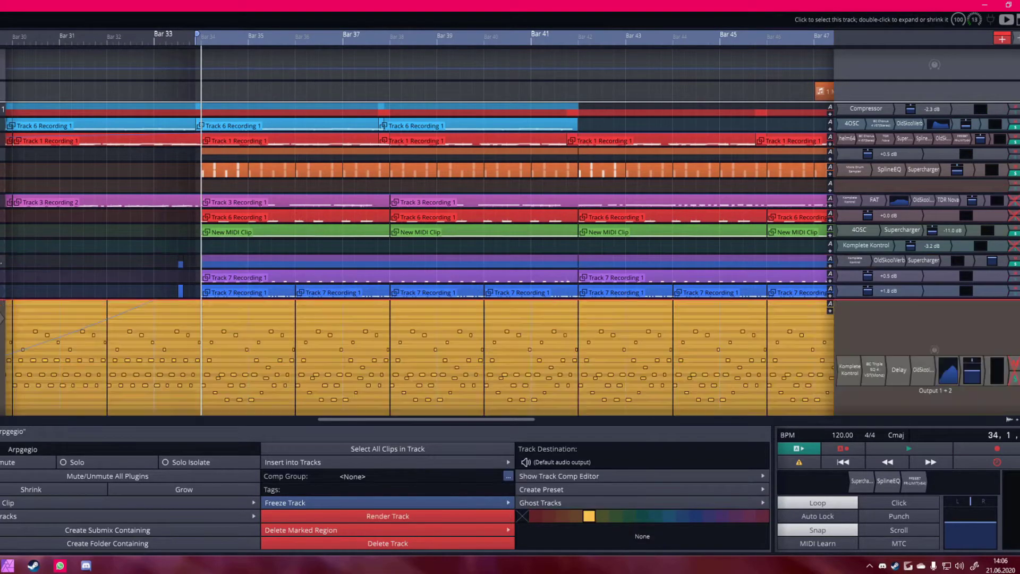
scroll(493, 238, "up", 3)
scroll(383, 212, "down", 1)
scroll(510, 255, "down", 3)
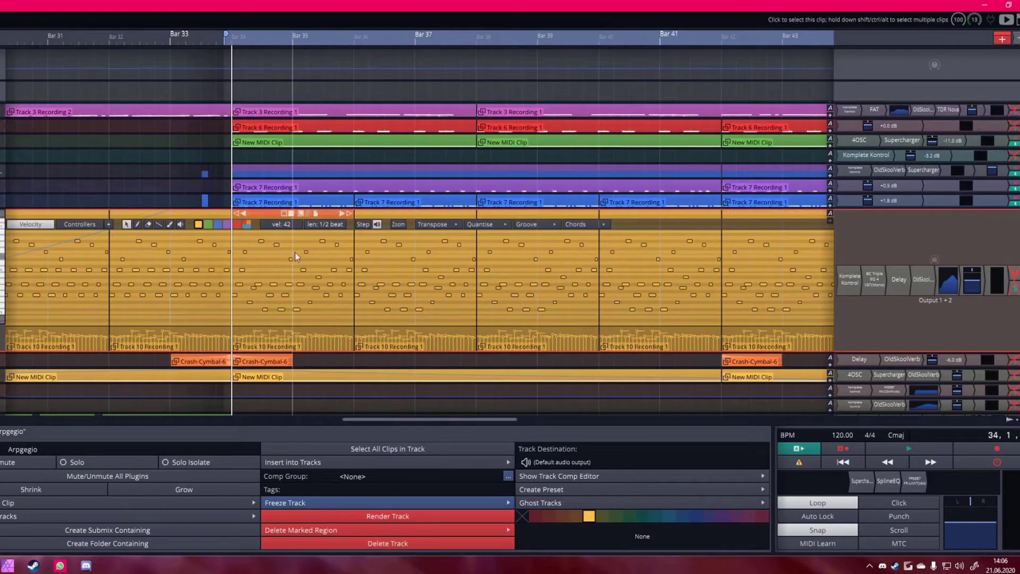
scroll(249, 92, "up", 3)
key("space")
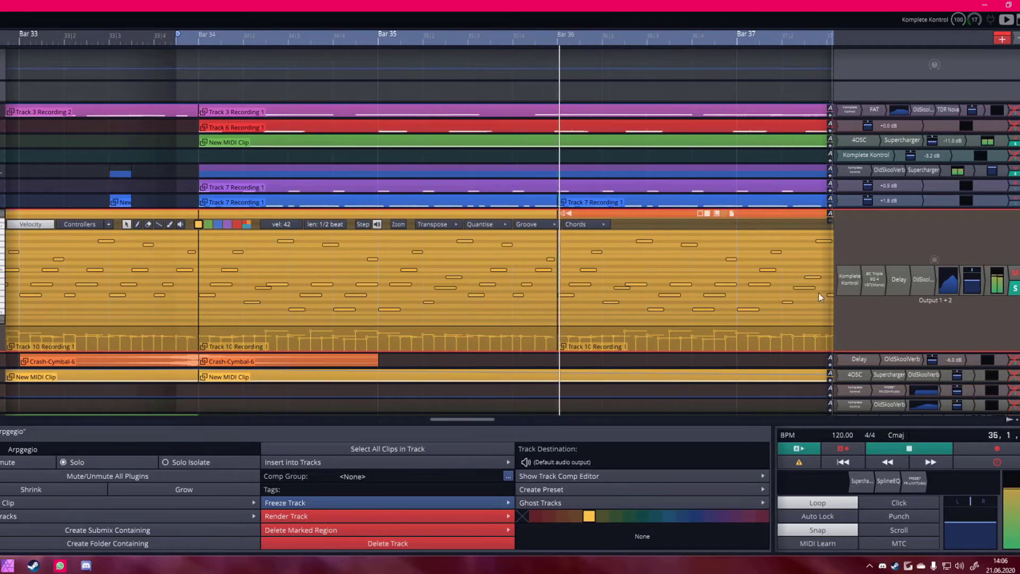
left_click_drag(470, 422, 500, 425)
key("space")
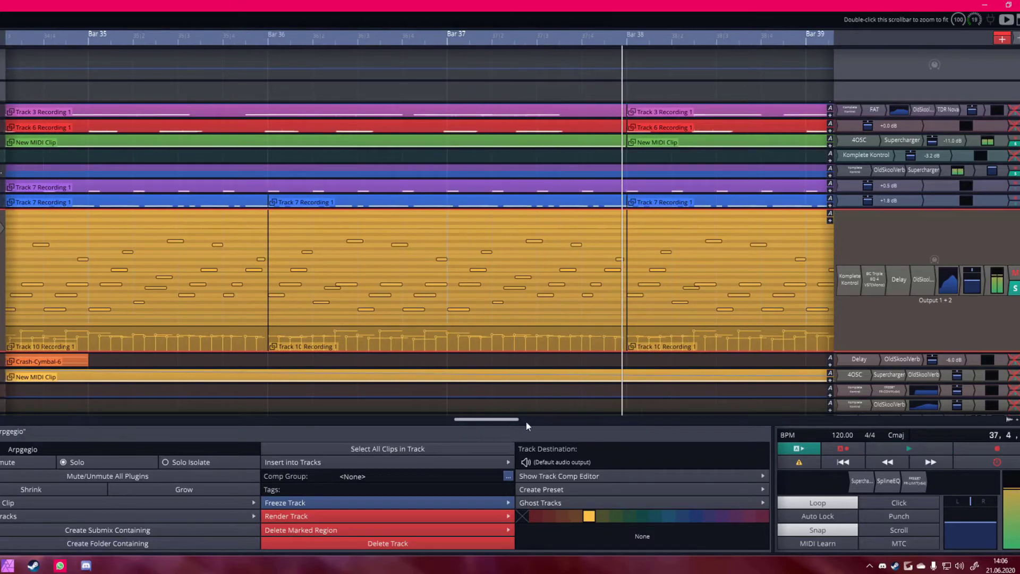
double_click(851, 283)
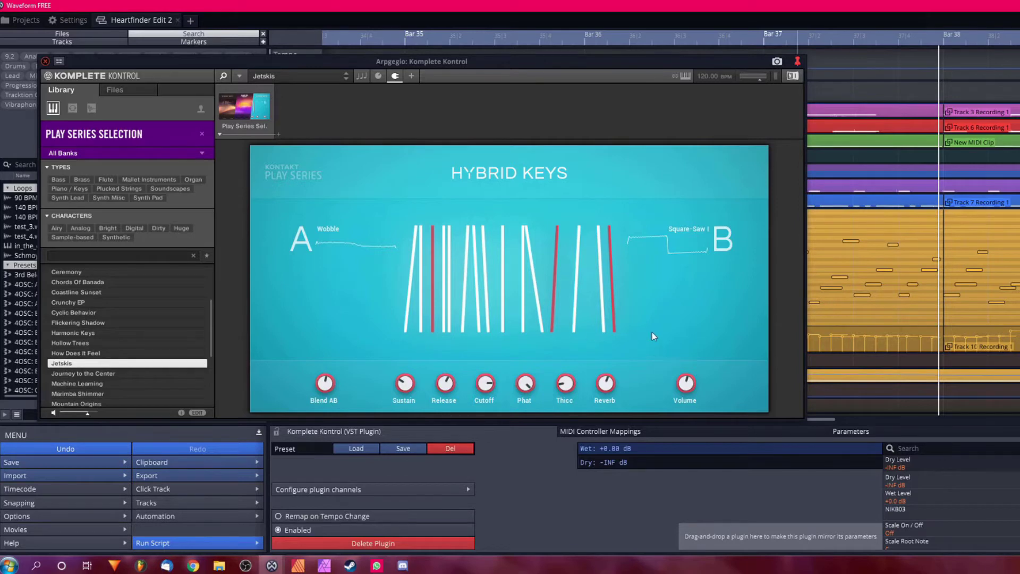
- Close Komplete Kontrol, expand the PIANO track, and open its clip's notes for editing
left_click(45, 62)
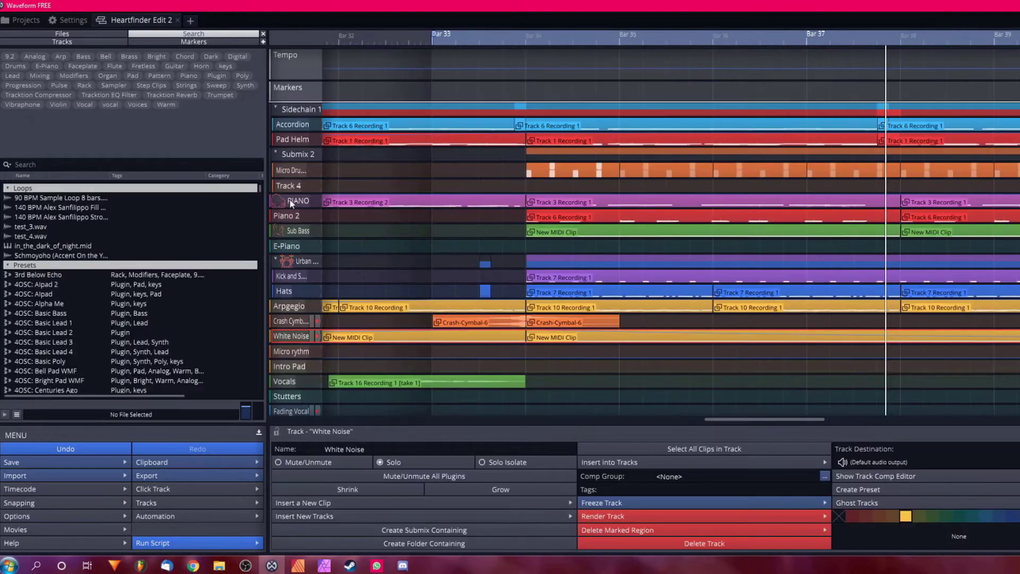
double_click(291, 203)
left_click(529, 91)
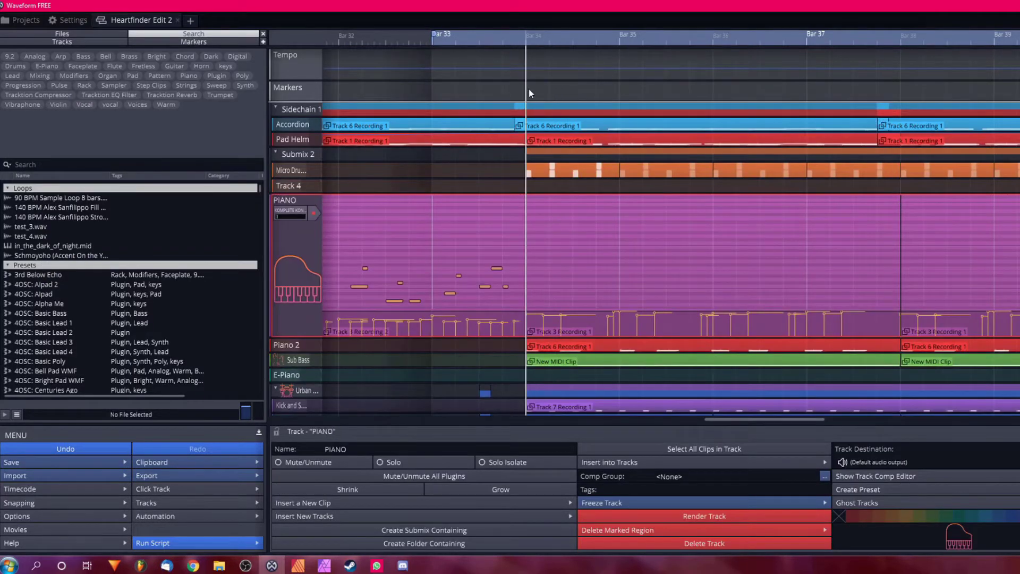
scroll(558, 91, "down", 3)
double_click(619, 266)
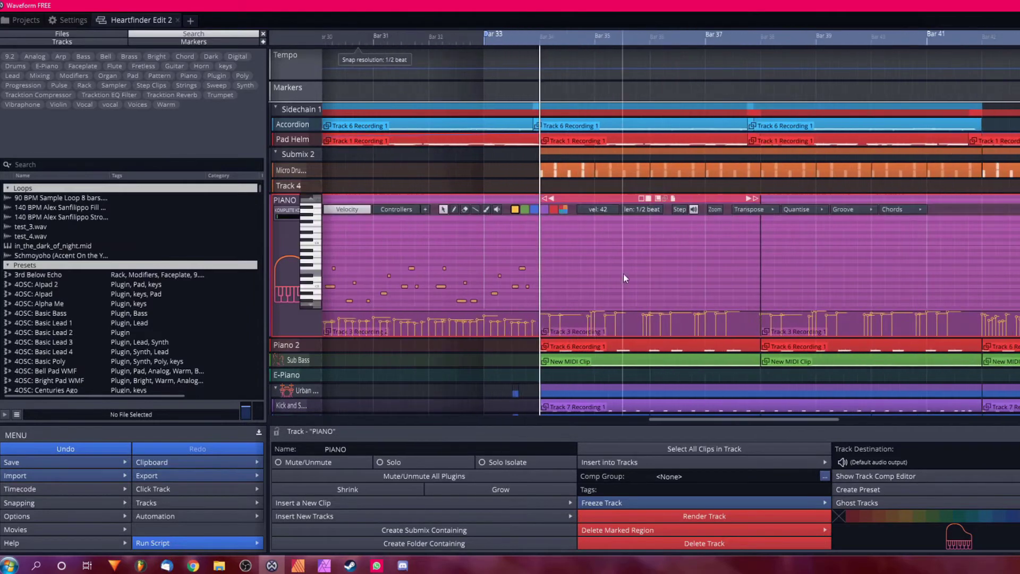
scroll(618, 267, "up", 5)
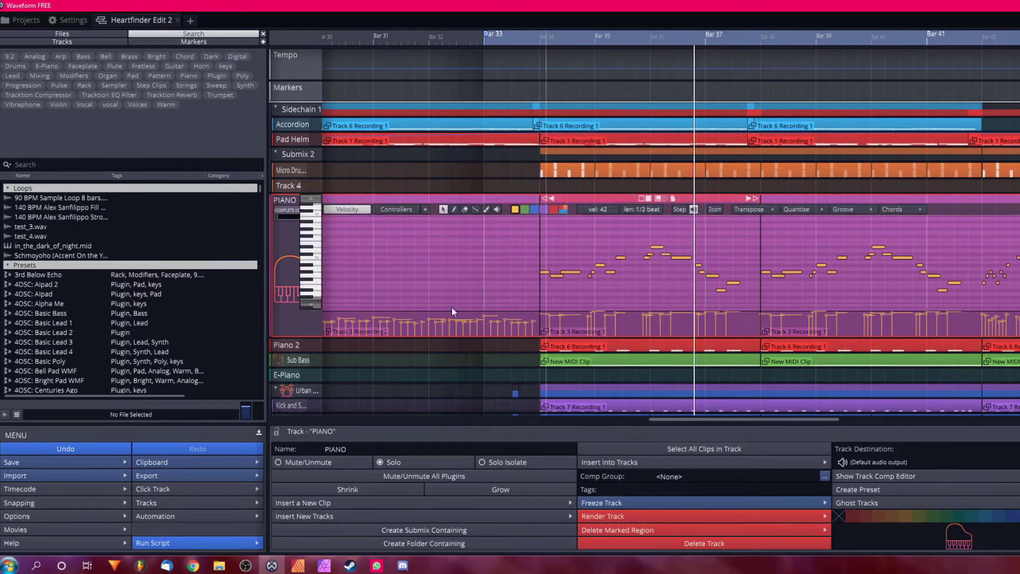
double_click(609, 239)
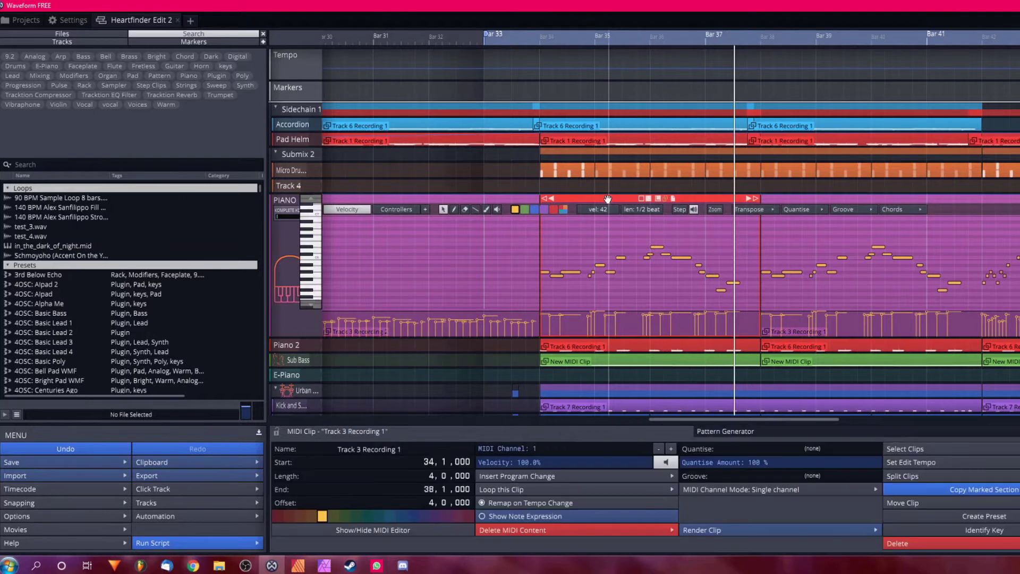
scroll(889, 247, "up", 3)
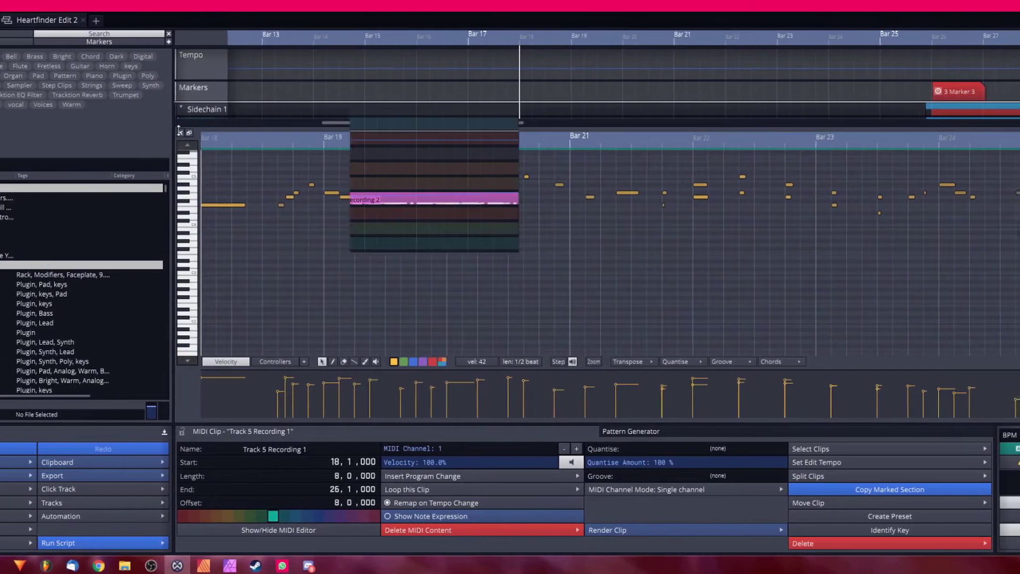
- Return to the full arrangement and briefly view the E-Piano's Hybrid Keys instrument
left_click(218, 133)
double_click(200, 243)
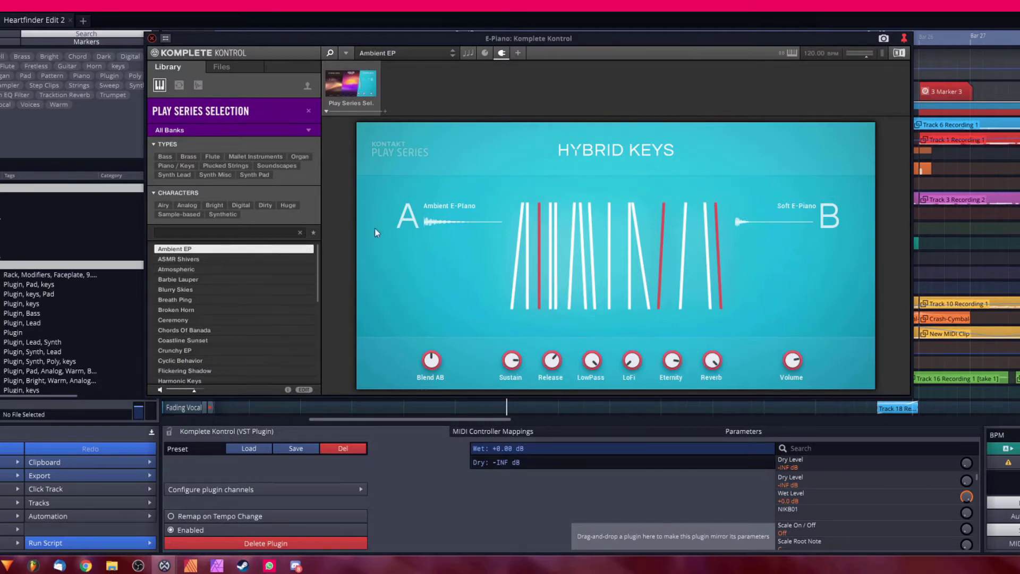
left_click(153, 38)
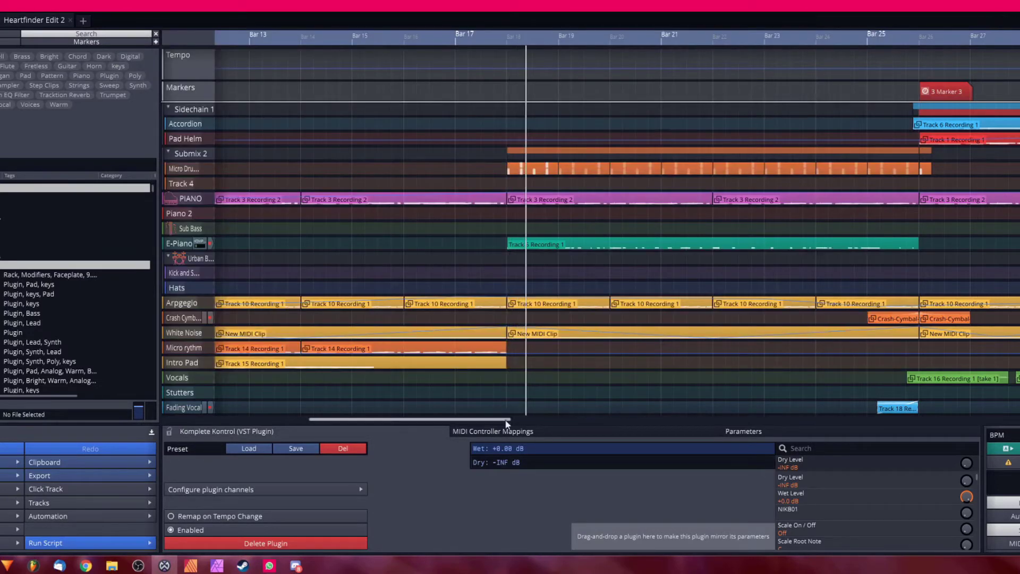
left_click_drag(482, 427, 522, 419)
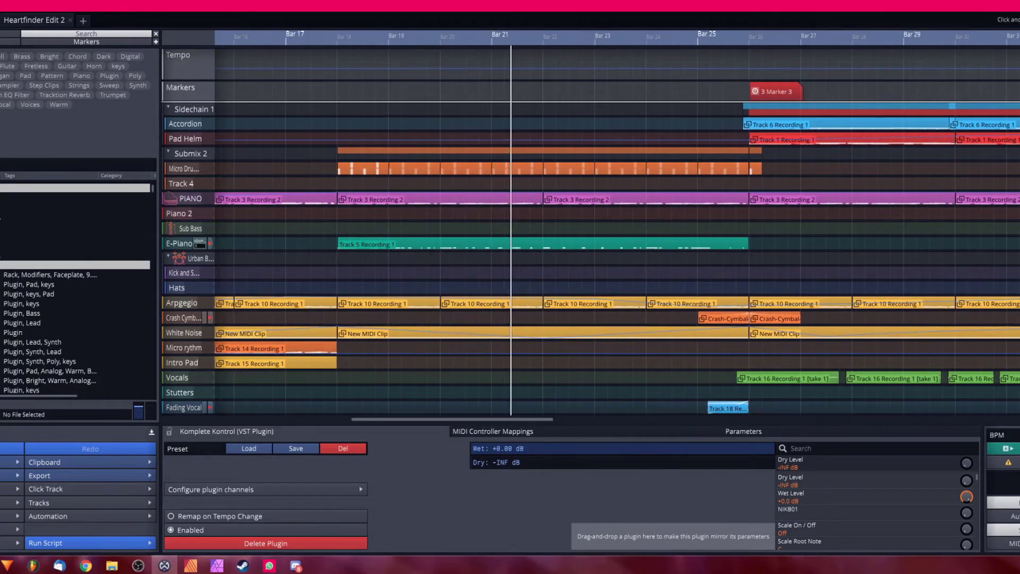
- Expand the E-Piano track to see its notes, then collapse it to normal height
left_click(182, 243)
left_click(169, 244)
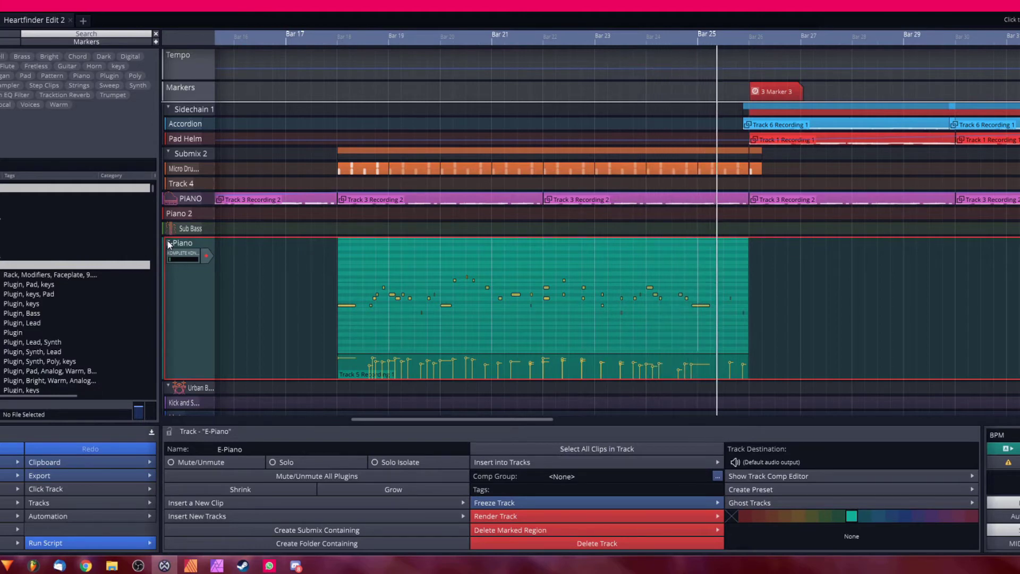
left_click(205, 246)
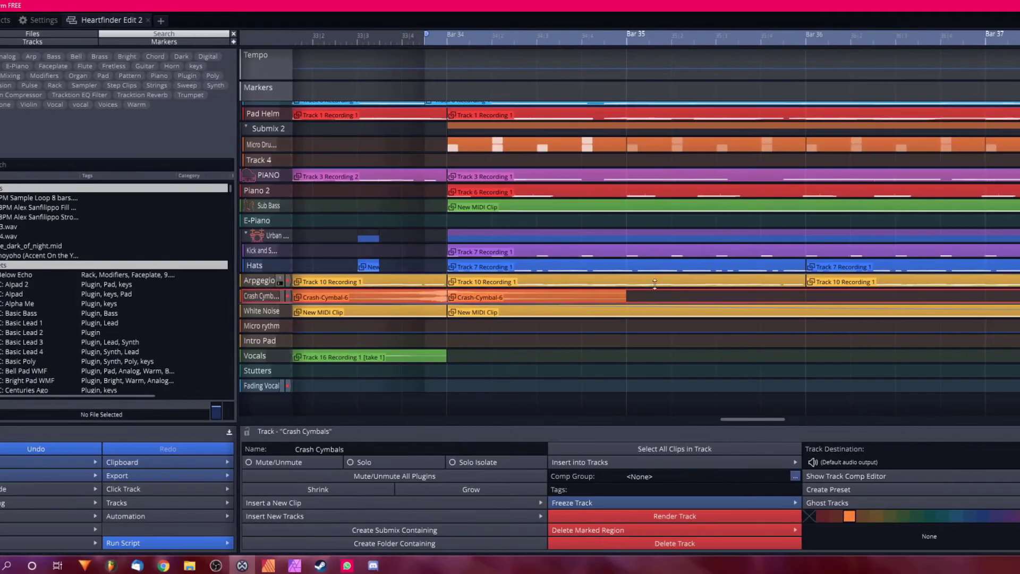
- Solo and enlarge Crash Cymbals, then review and close its White Noise 4OSC and Supercharger windows
key("s")
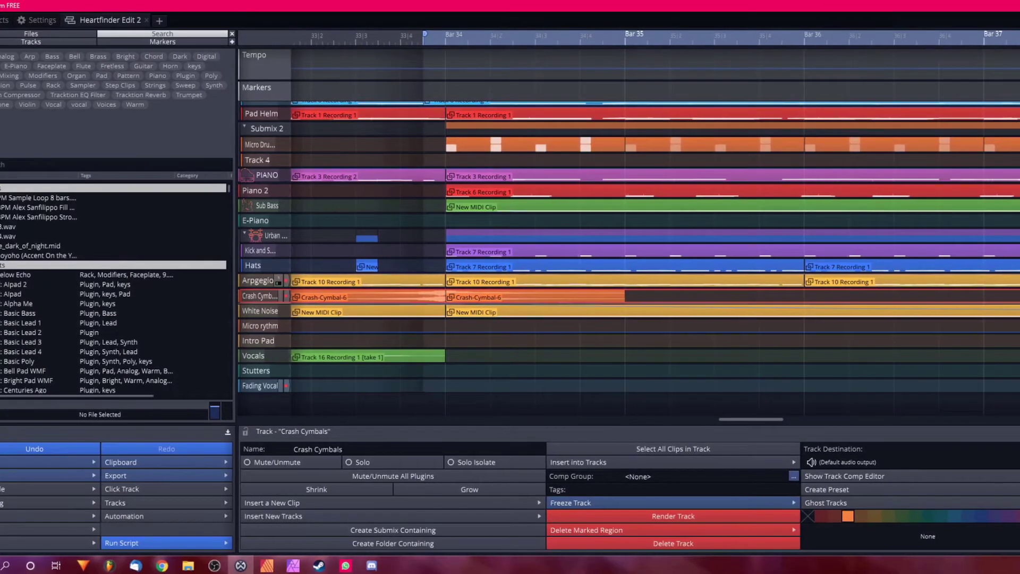
left_click_drag(260, 303, 510, 337)
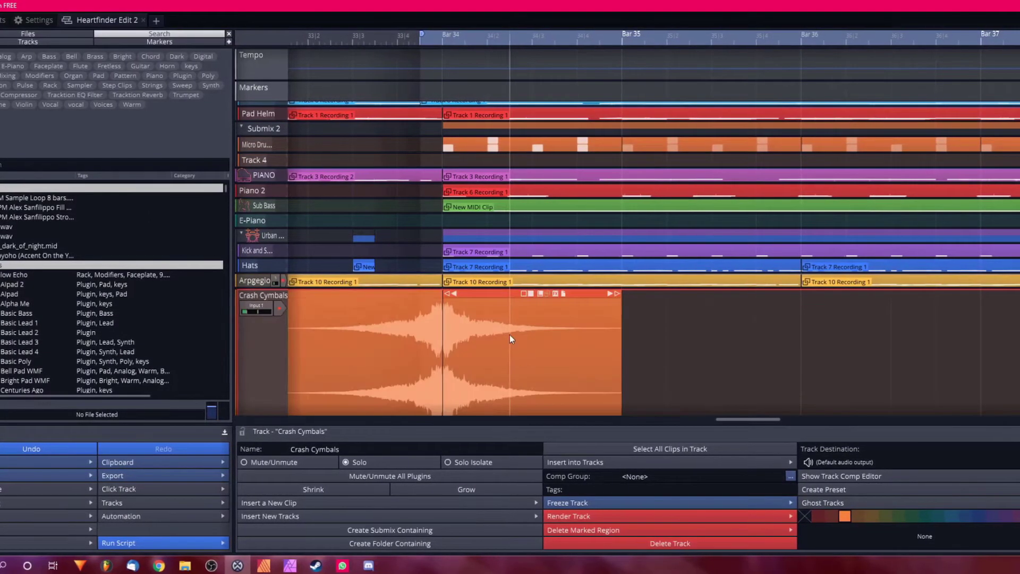
scroll(766, 291, "down", 2)
scroll(992, 280, "down", 1)
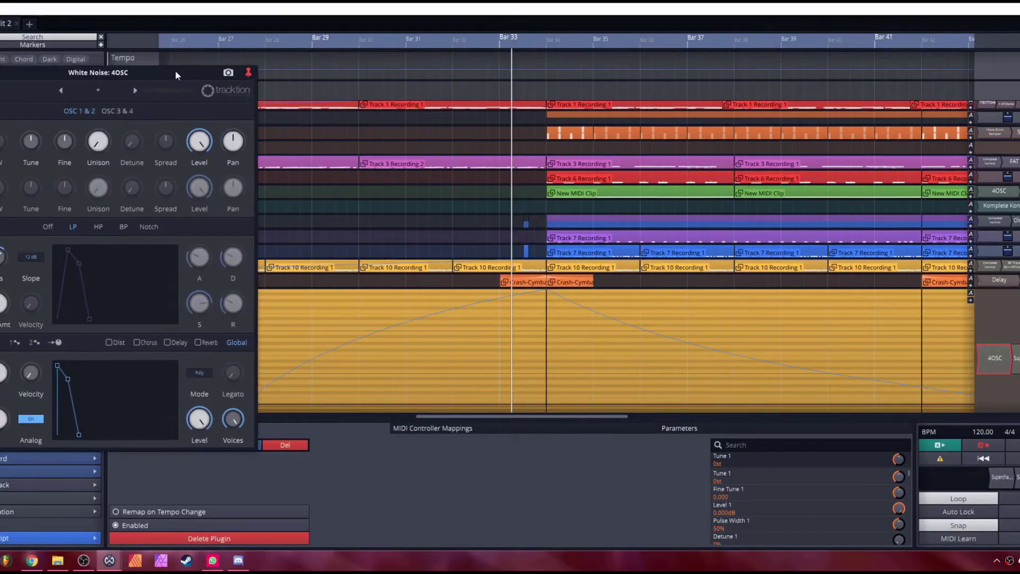
left_click_drag(113, 60, 346, 36)
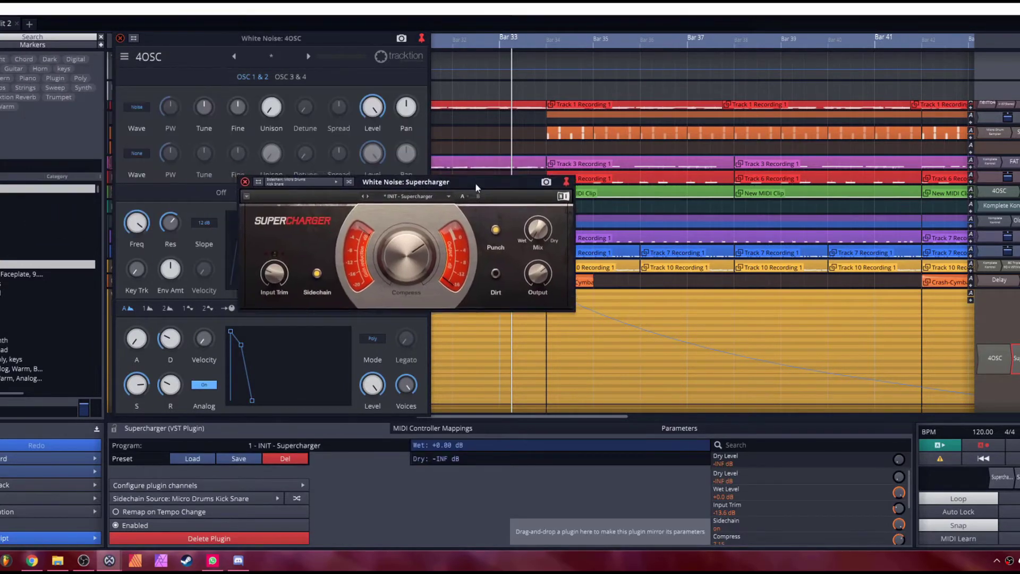
left_click_drag(114, 68, 671, 267)
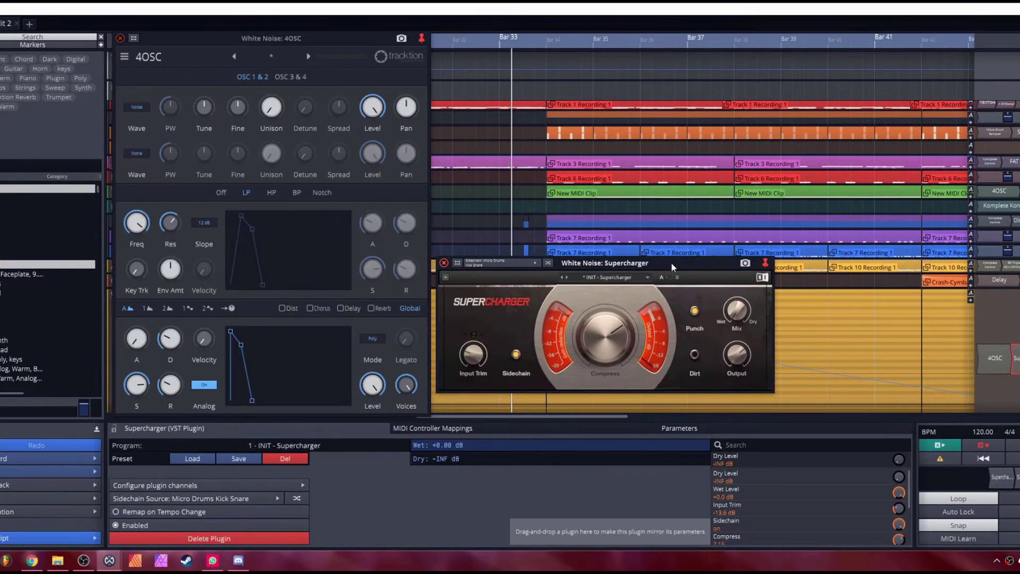
left_click(444, 264)
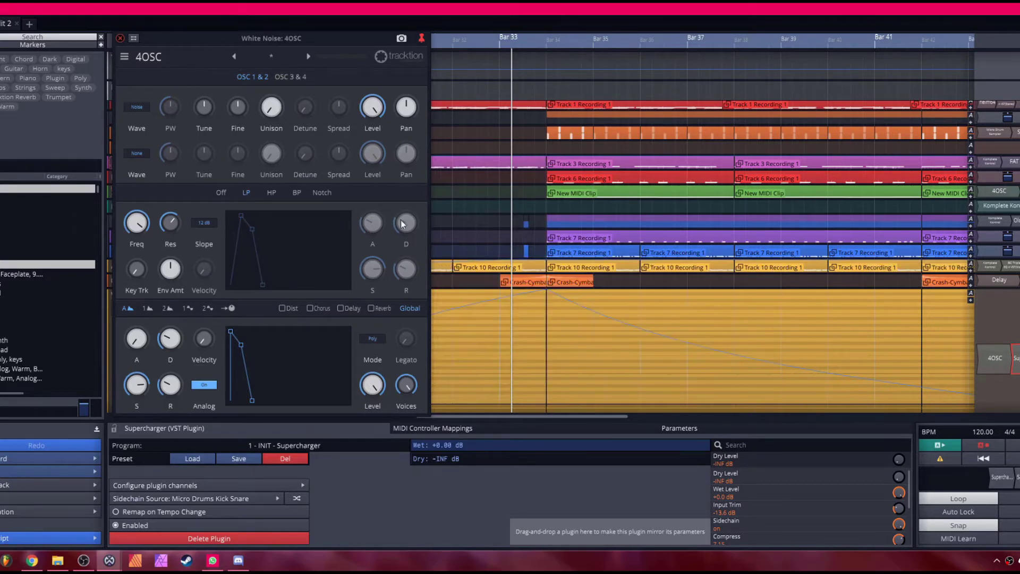
left_click(120, 38)
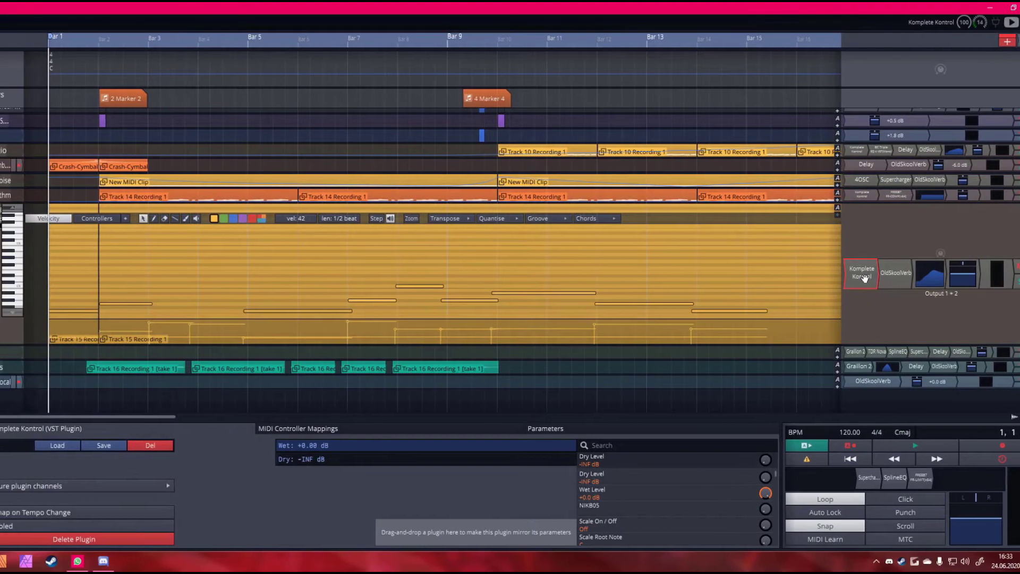
- View the Intro Pad's Ethereal Earth and Micro rythm instruments, then show PIANO's note editor
double_click(881, 277)
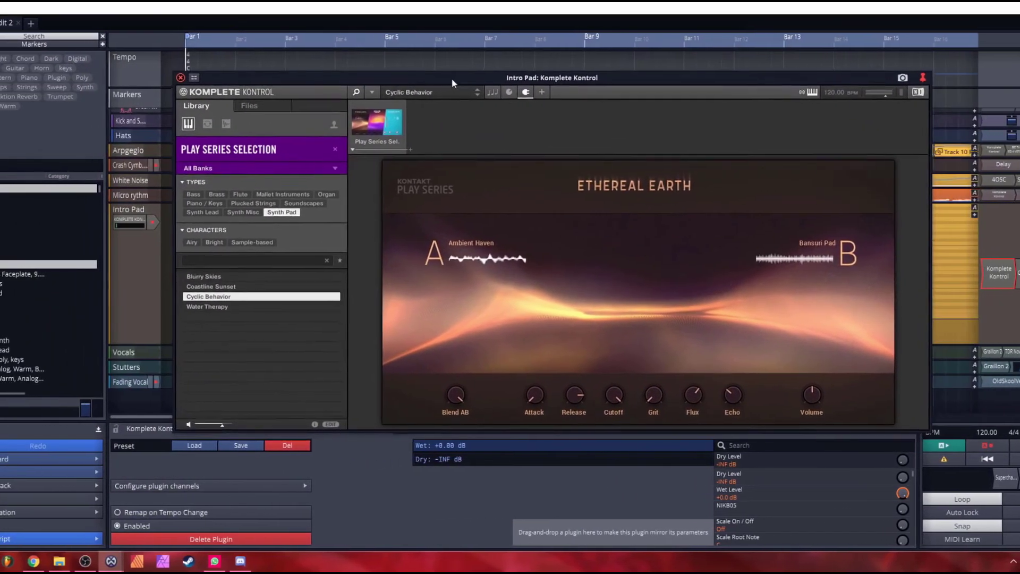
left_click_drag(451, 78, 436, 60)
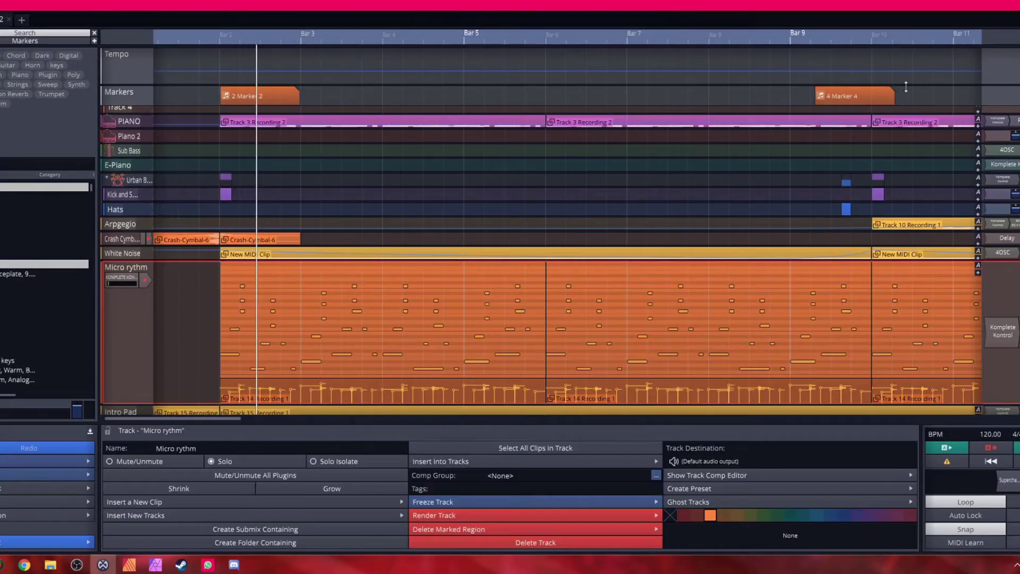
double_click(1002, 330)
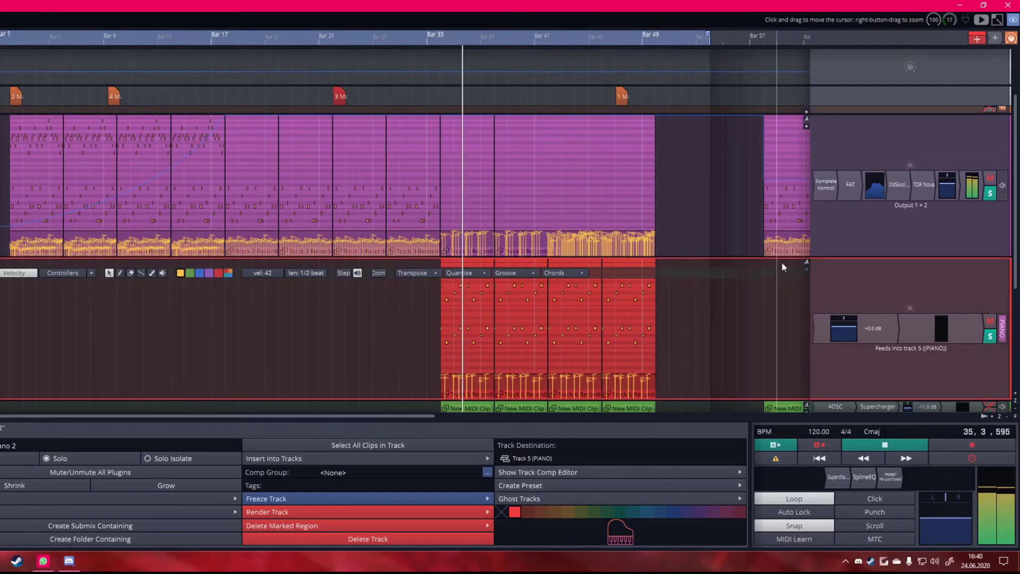
left_click(409, 202)
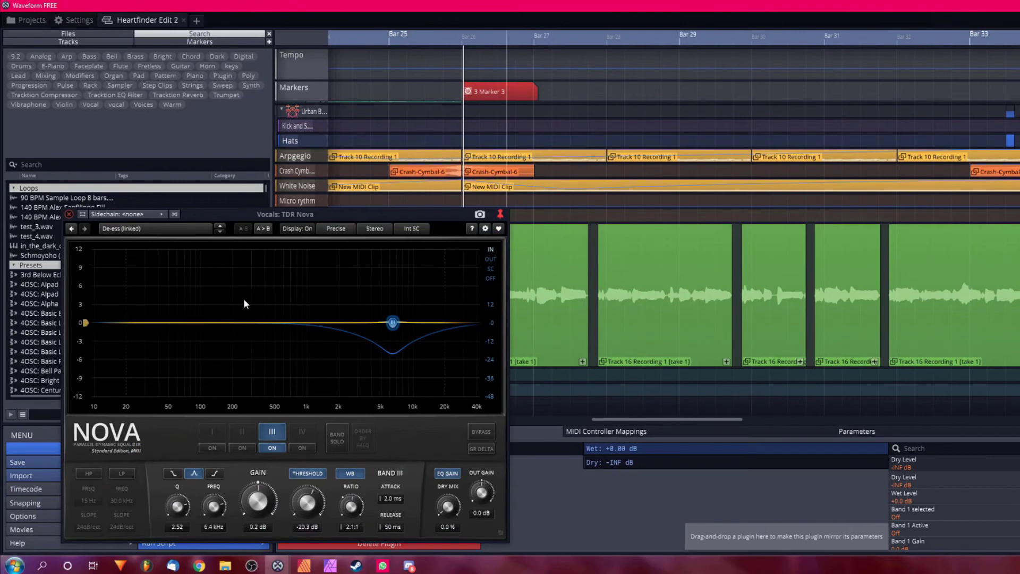
- Play the Vocals through the TDR Nova de-esser, close Nova, and collapse the Vocals track
key("space")
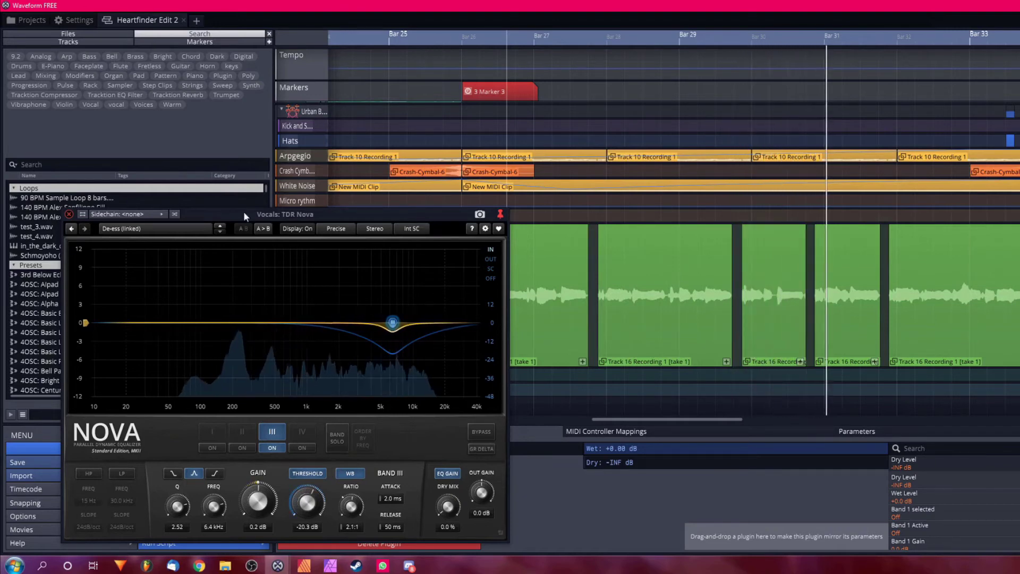
left_click(70, 214)
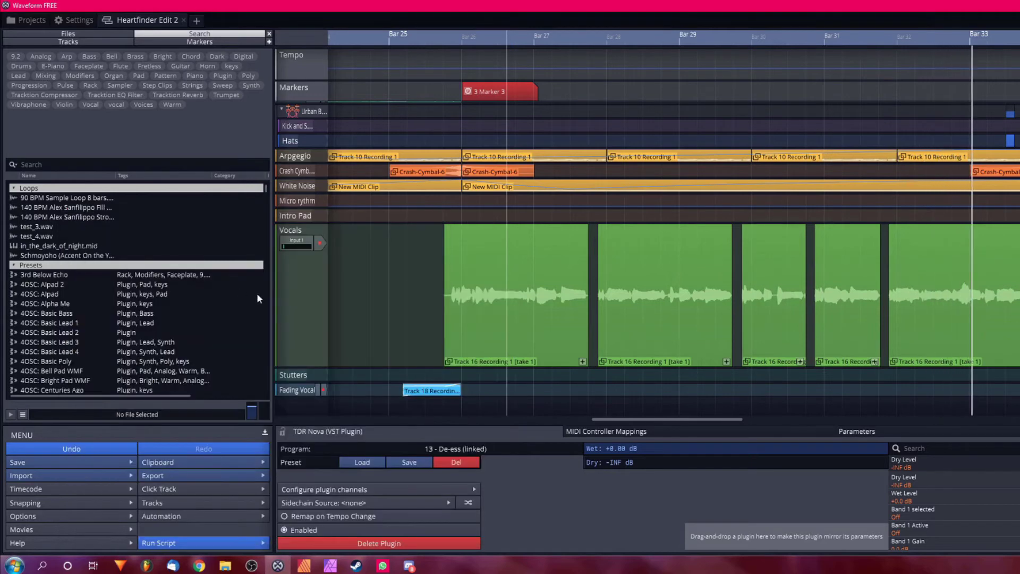
double_click(315, 286)
left_click_drag(639, 418, 293, 394)
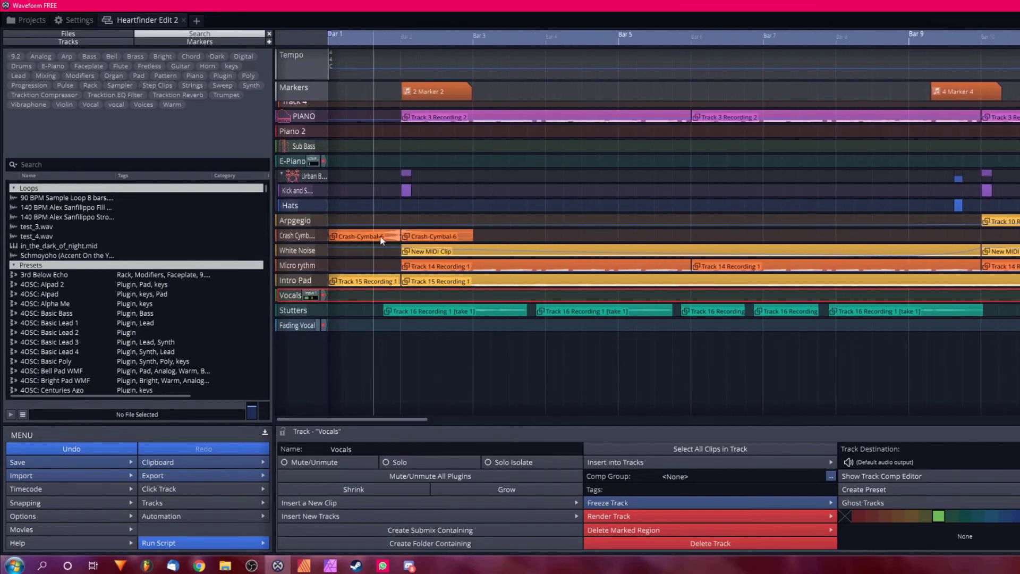
- With the playhead at bar 2, move the 4-band EQ onto Stutters and show its Delay settings
left_click(409, 94)
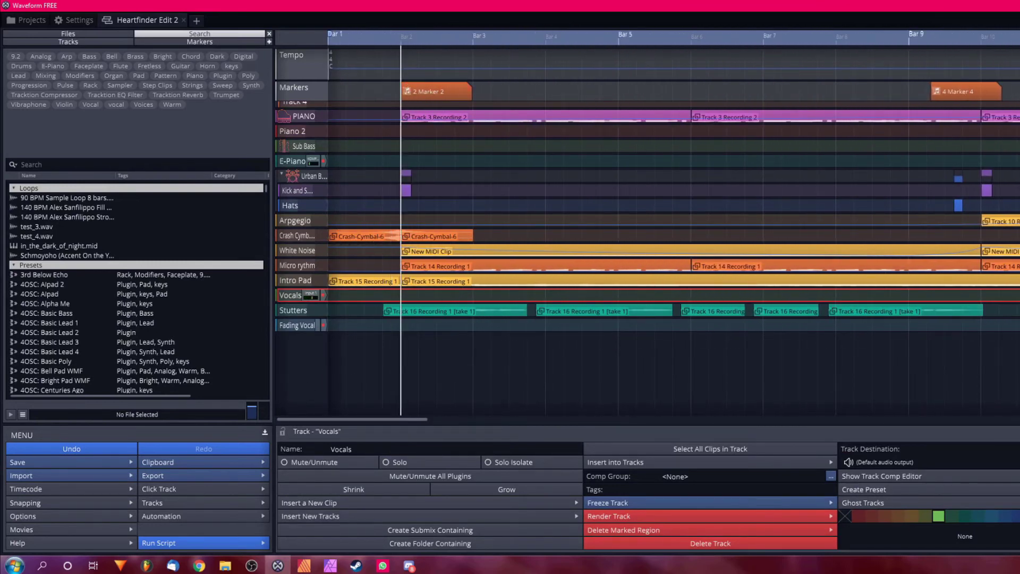
left_click_drag(312, 294, 312, 309)
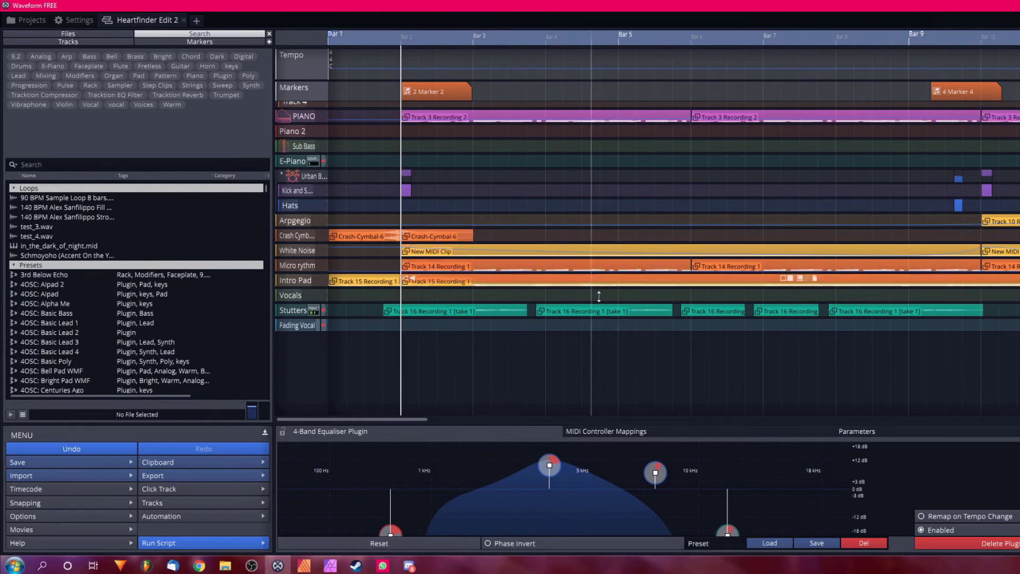
left_click(606, 344)
left_click(427, 94)
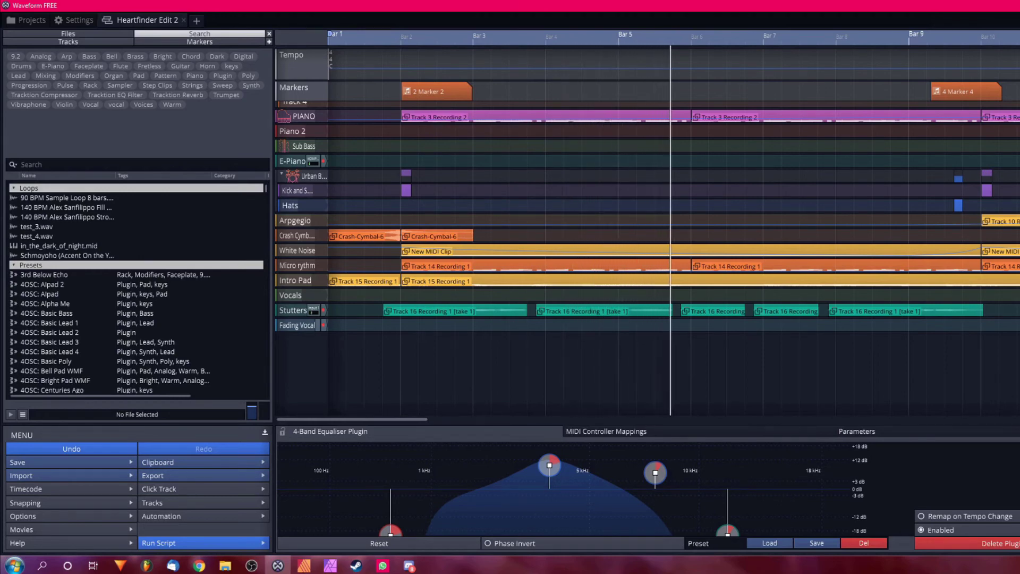
double_click(314, 310)
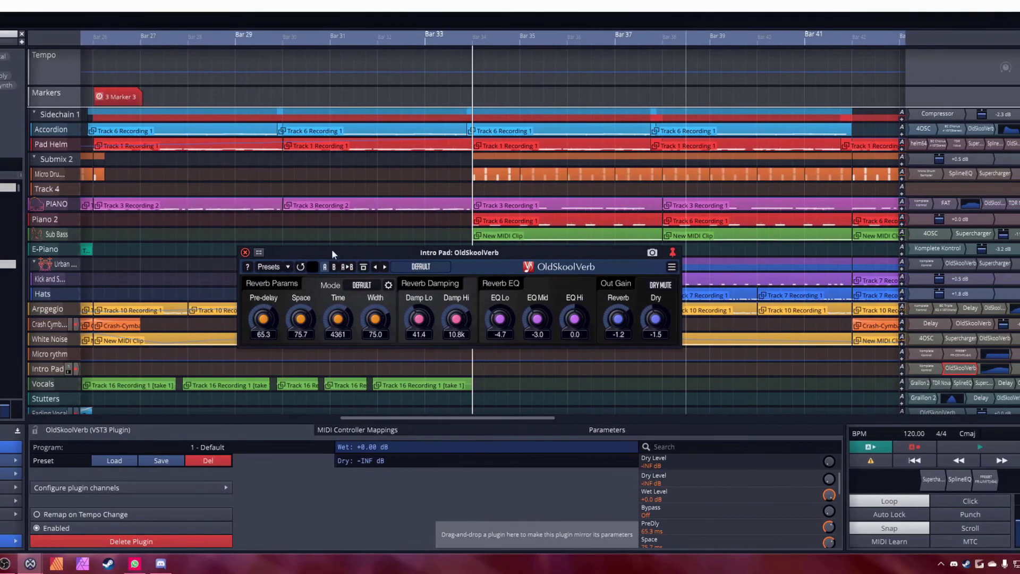
- Move the Intro Pad OldSkoolVerb window up, then close it
left_click_drag(299, 249, 297, 172)
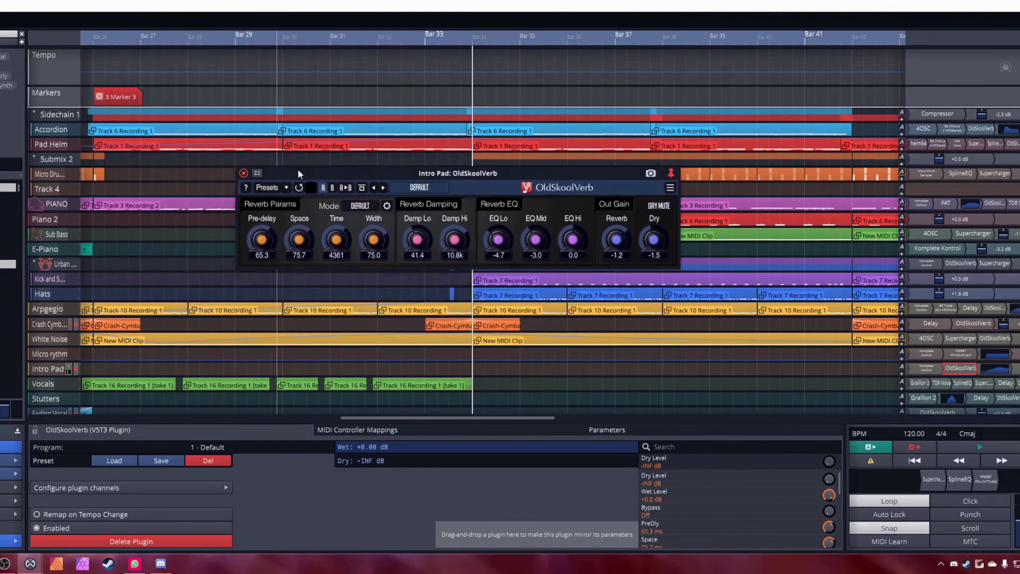
left_click(244, 174)
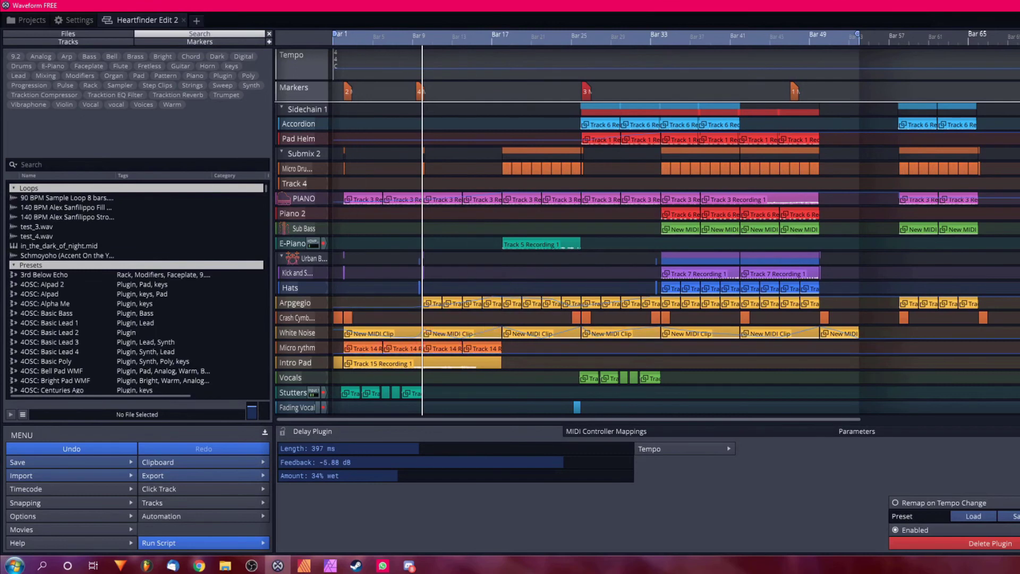
double_click(322, 332)
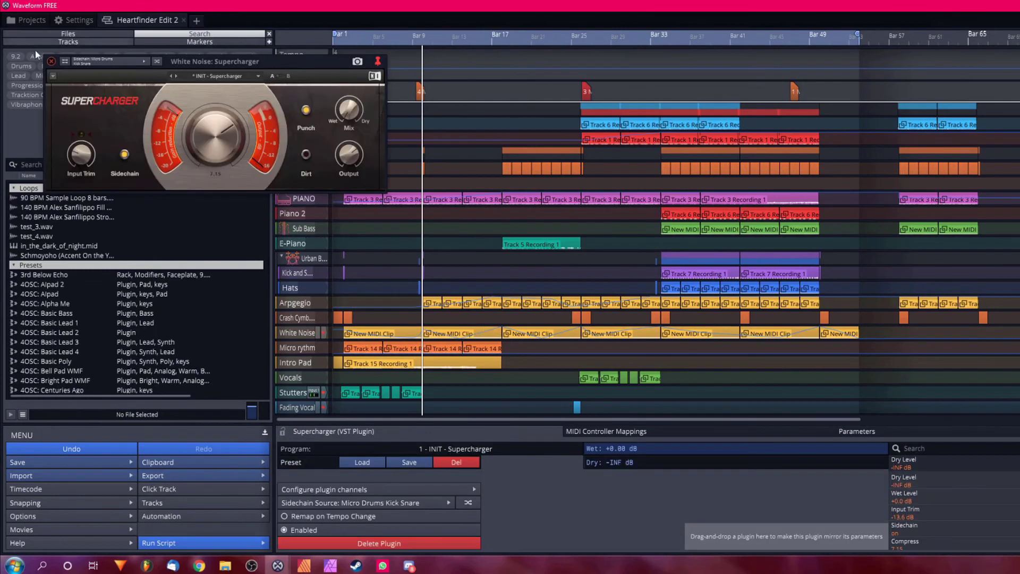
left_click(49, 62)
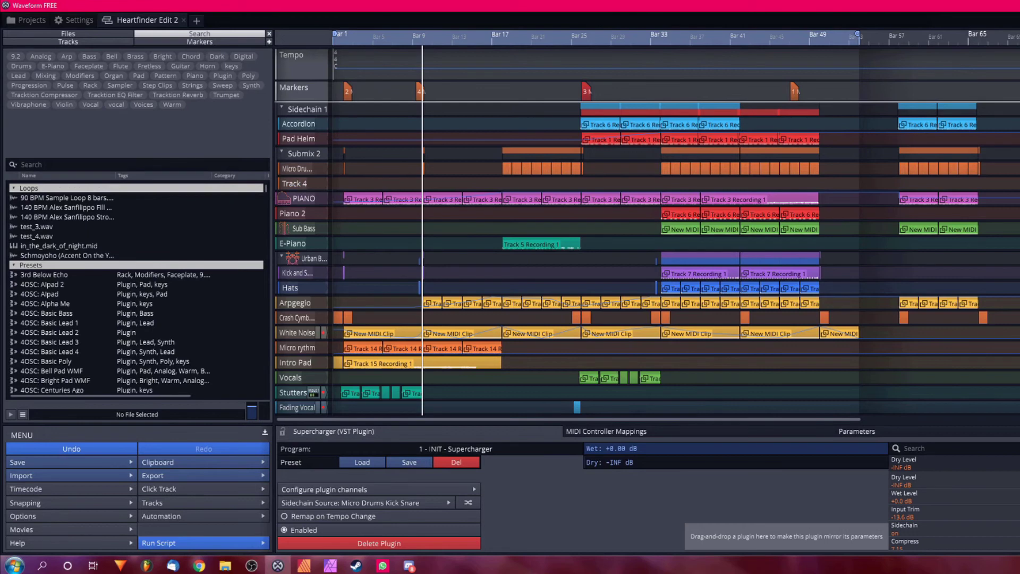
double_click(322, 332)
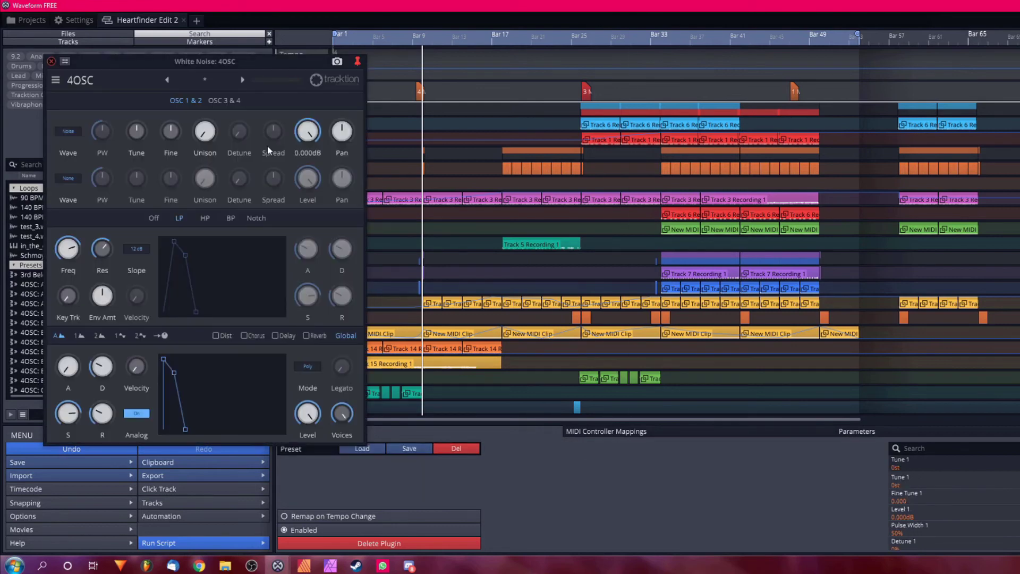
left_click(51, 61)
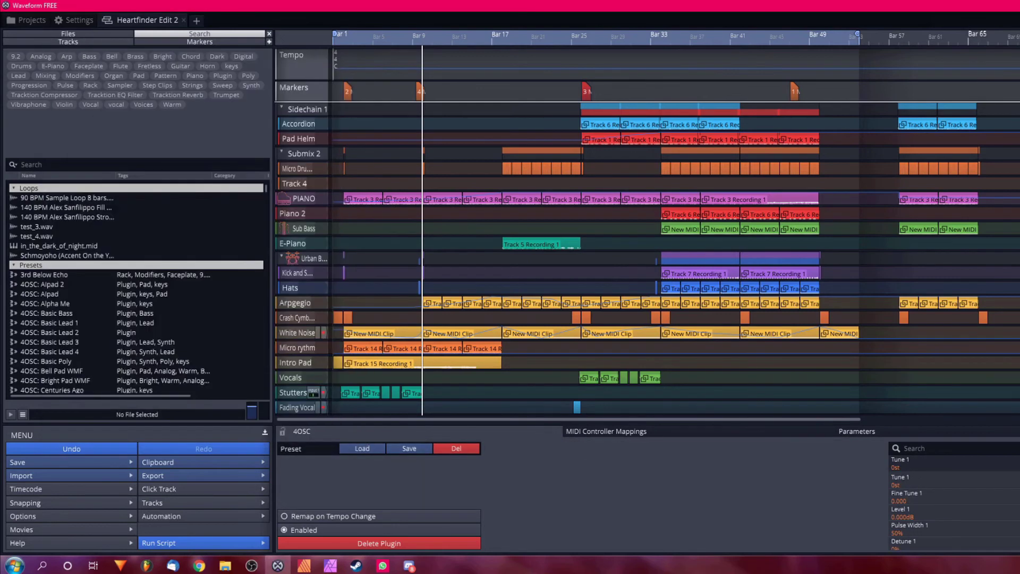